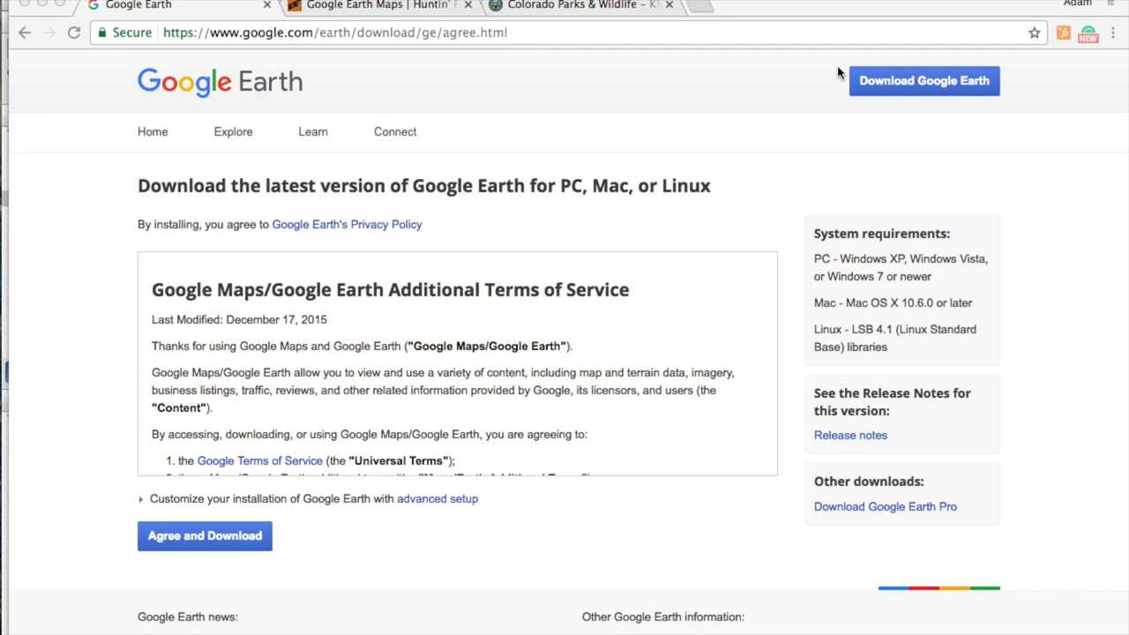
Review the Huntin' Fool Google Earth Maps page and its game unit map downloads listed by state
click(378, 8)
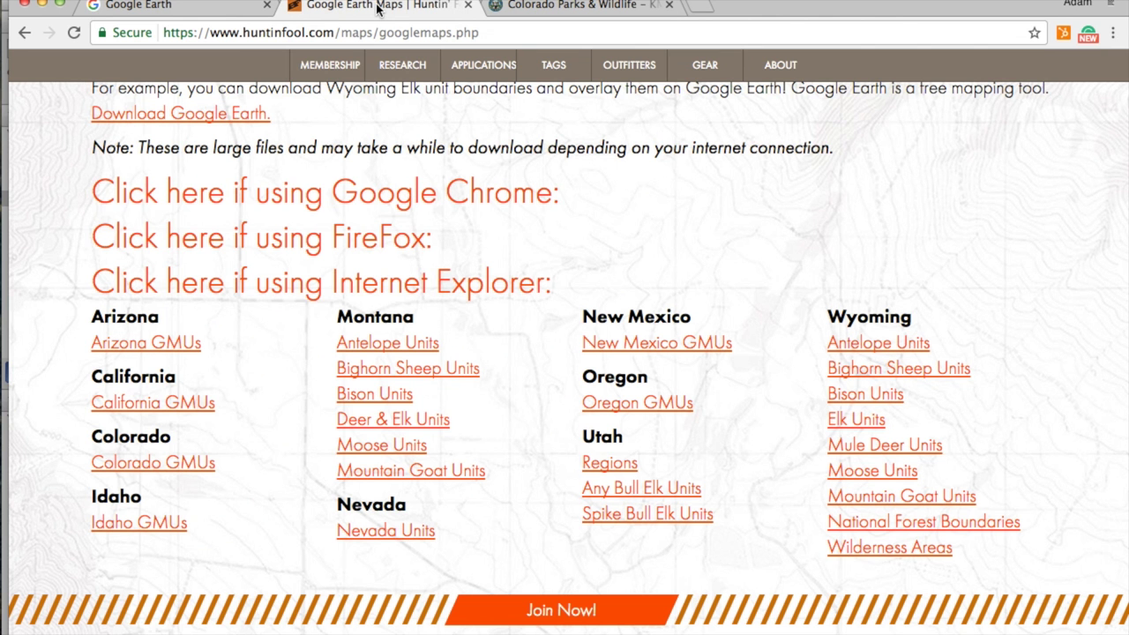
scroll(558, 288, up, 5)
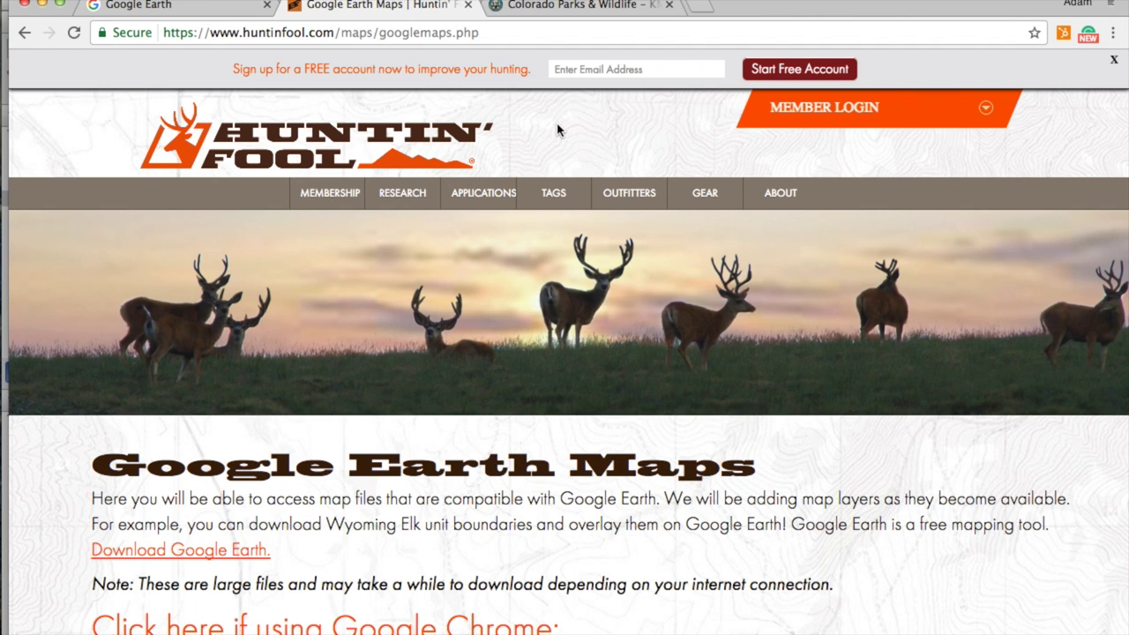
scroll(557, 130, down, 4)
scroll(557, 129, down, 2)
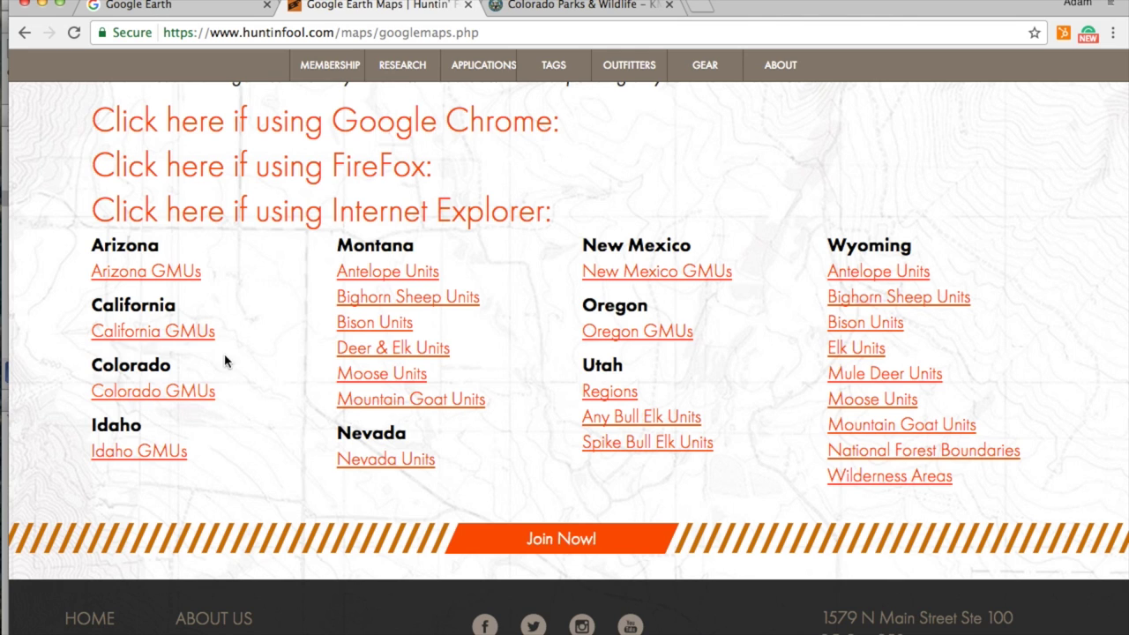
Browse the species KMZ downloads on the Colorado Parks & Wildlife KMZ Maps page, including the table's second page
click(555, 4)
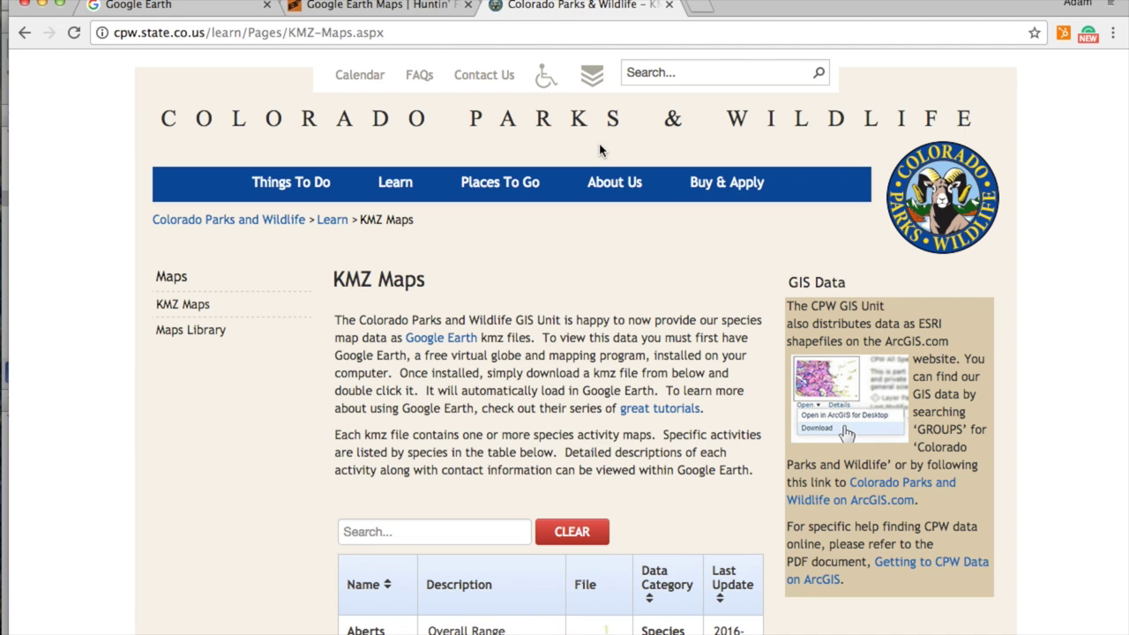
scroll(600, 150, down, 5)
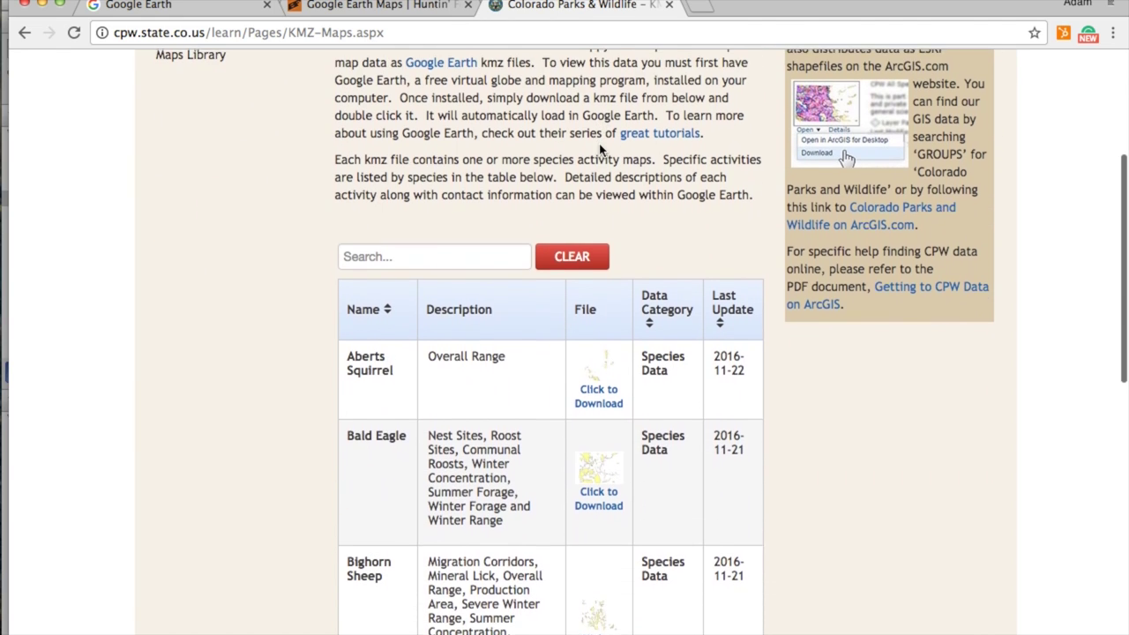
scroll(600, 150, down, 1)
scroll(599, 150, down, 4)
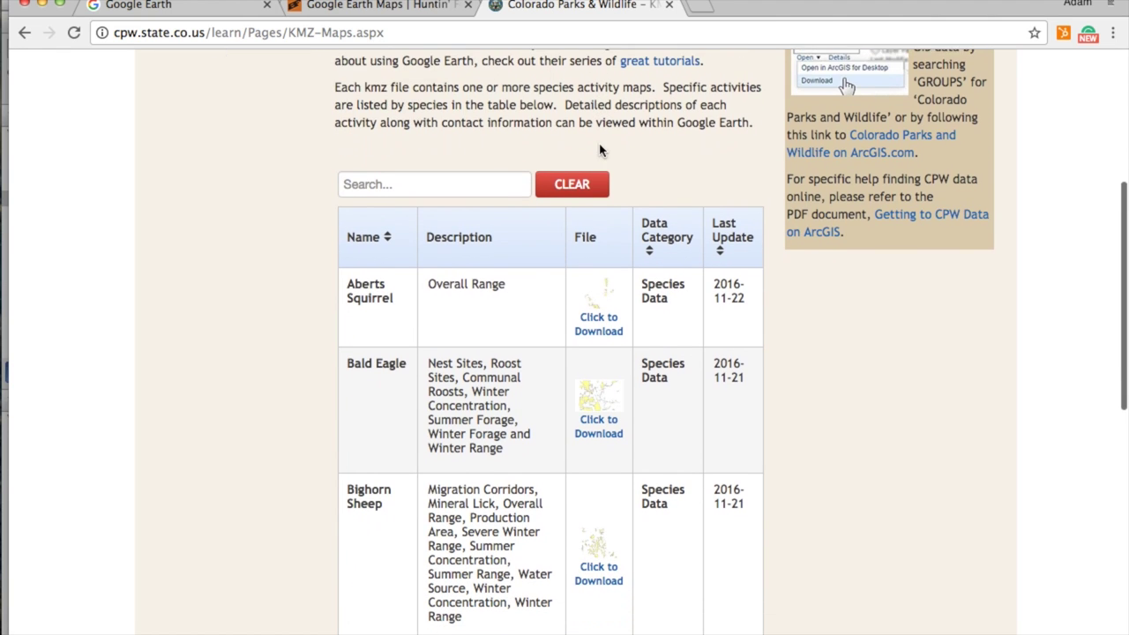
scroll(599, 150, down, 3)
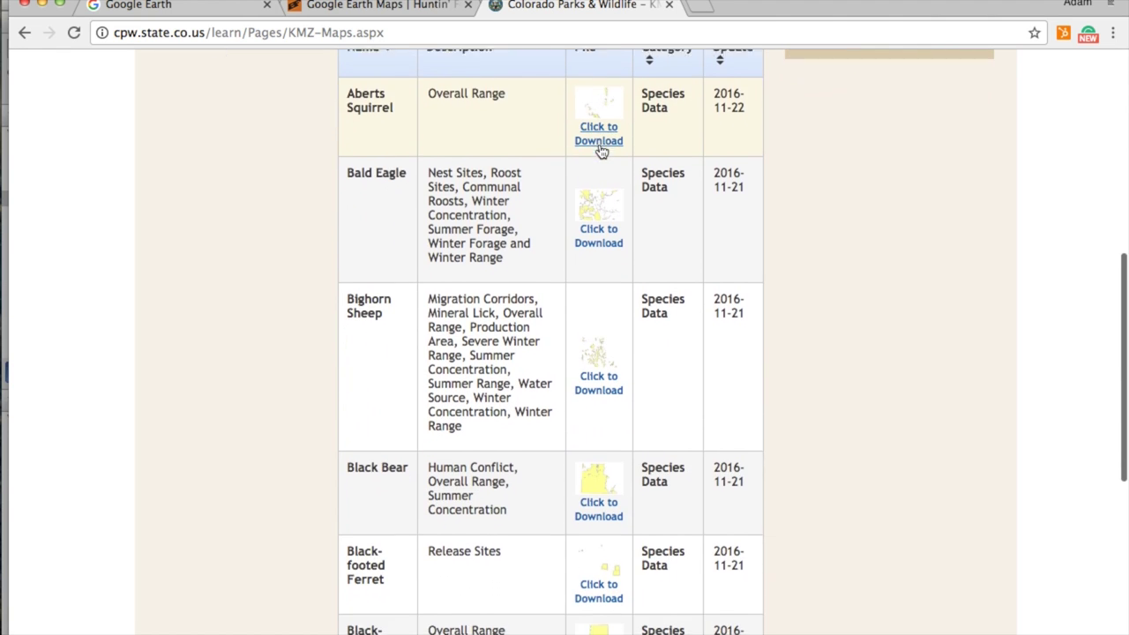
scroll(600, 150, down, 6)
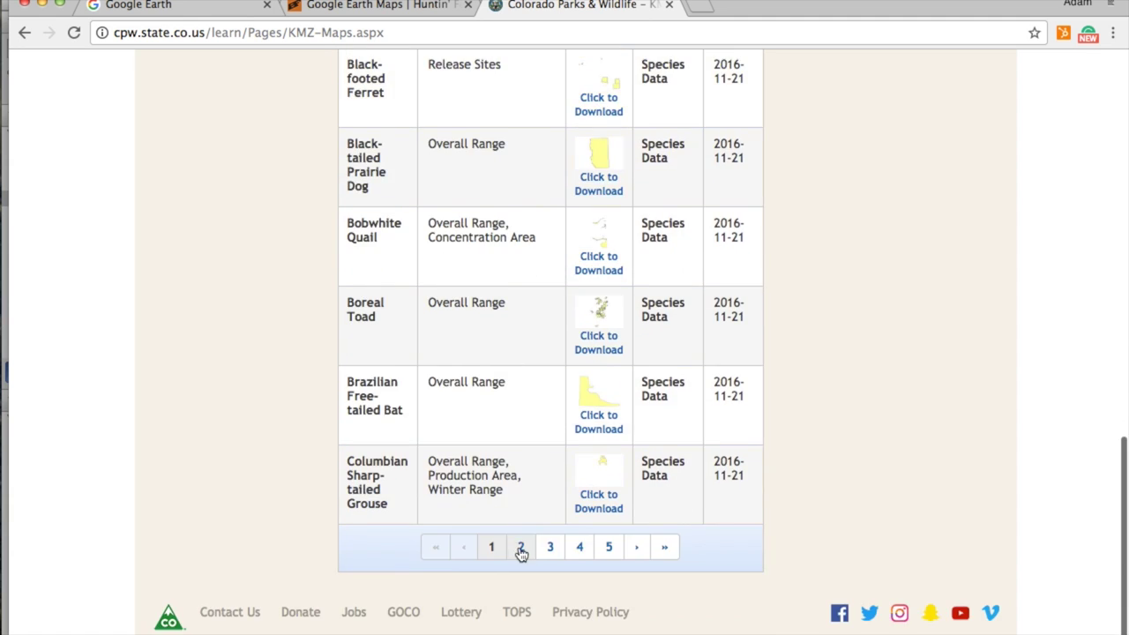
click(520, 546)
scroll(529, 393, up, 7)
scroll(529, 393, up, 5)
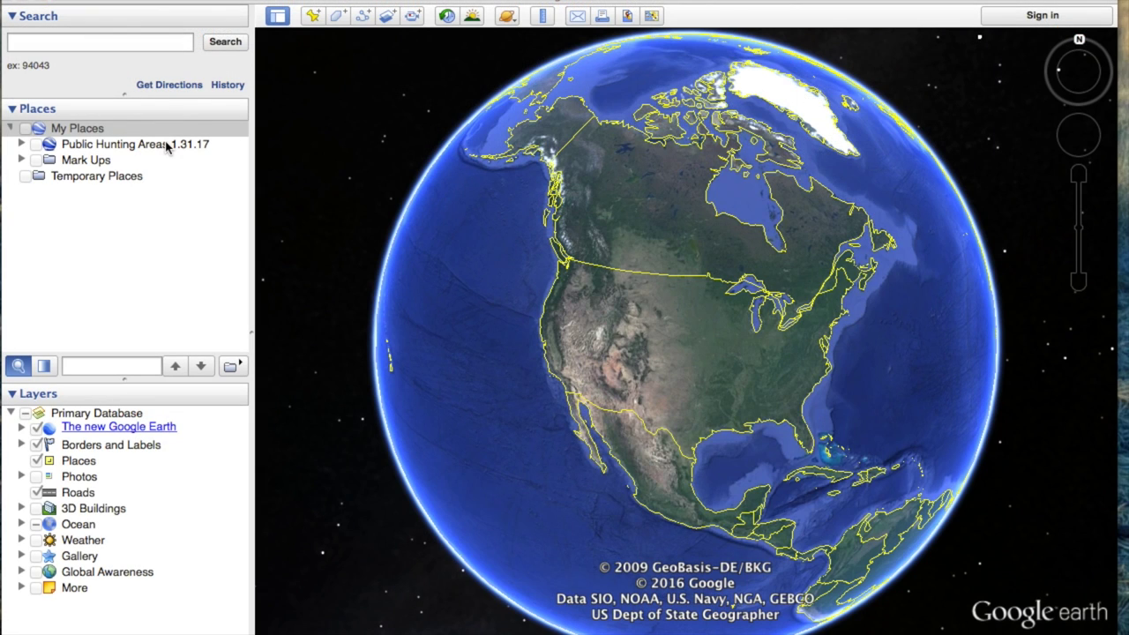
Switch to Google Earth and import the desktop files Elk.kmz and CO_Units.kmz into My Places
click(12, 111)
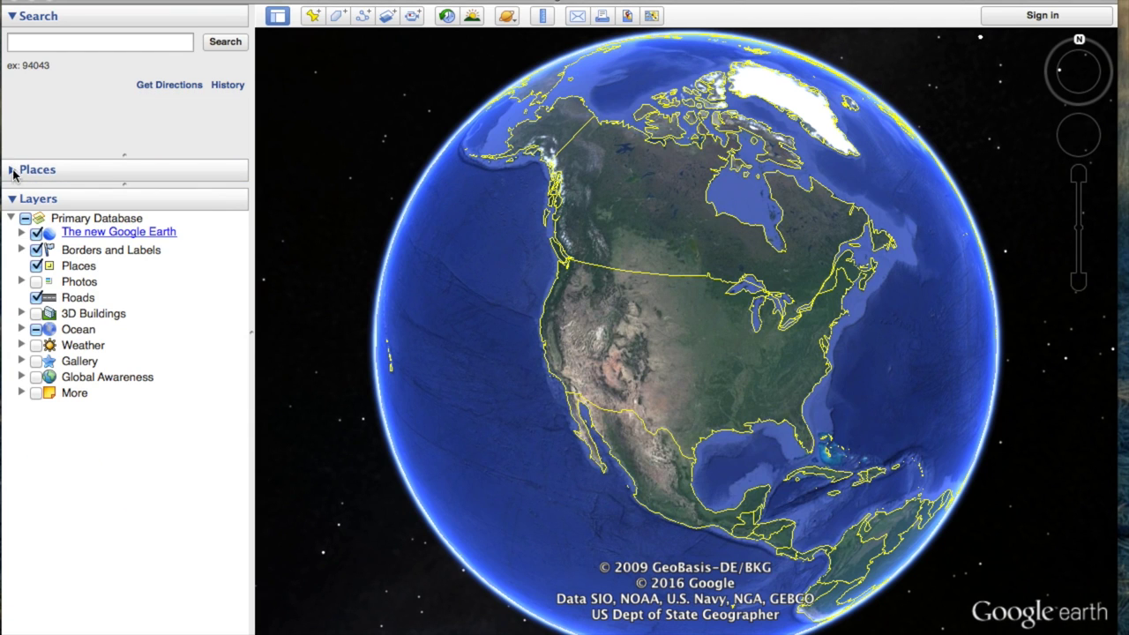
click(12, 170)
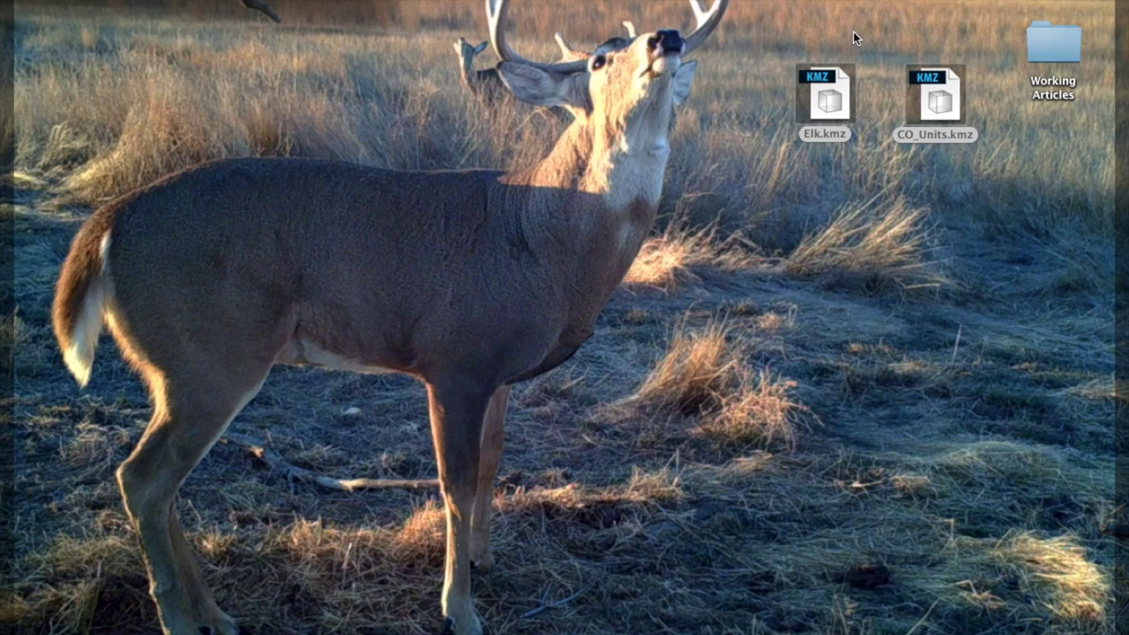
drag(933, 91, 131, 129)
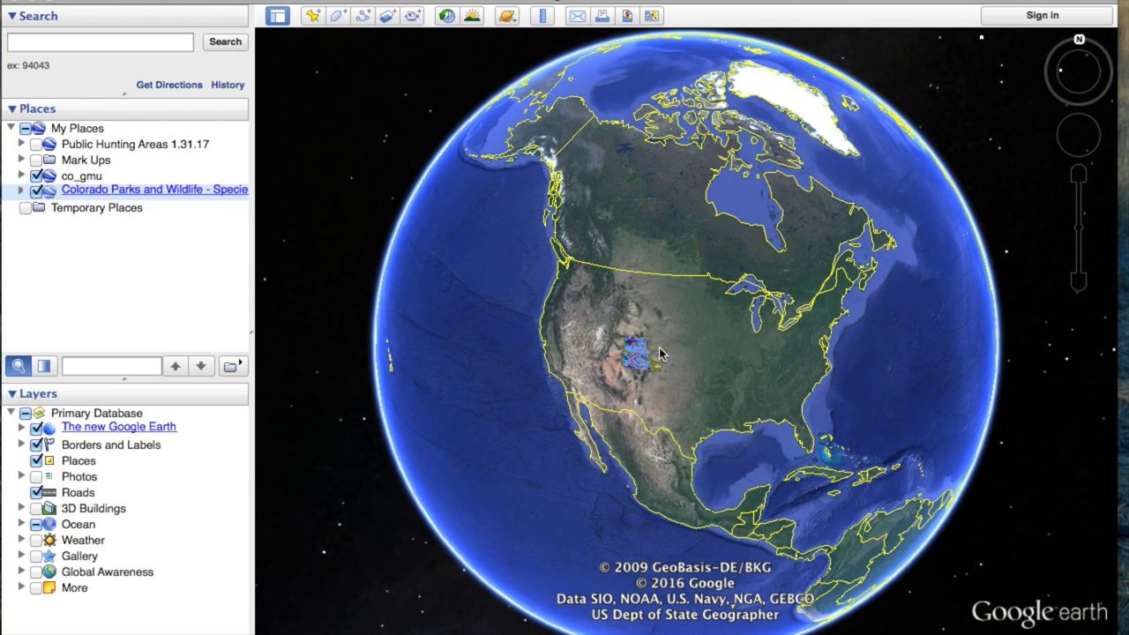
Hide both imported overlays, co_gmu and the Colorado Parks and Wildlife species data, on the Colorado map
scroll(643, 351, up, 5)
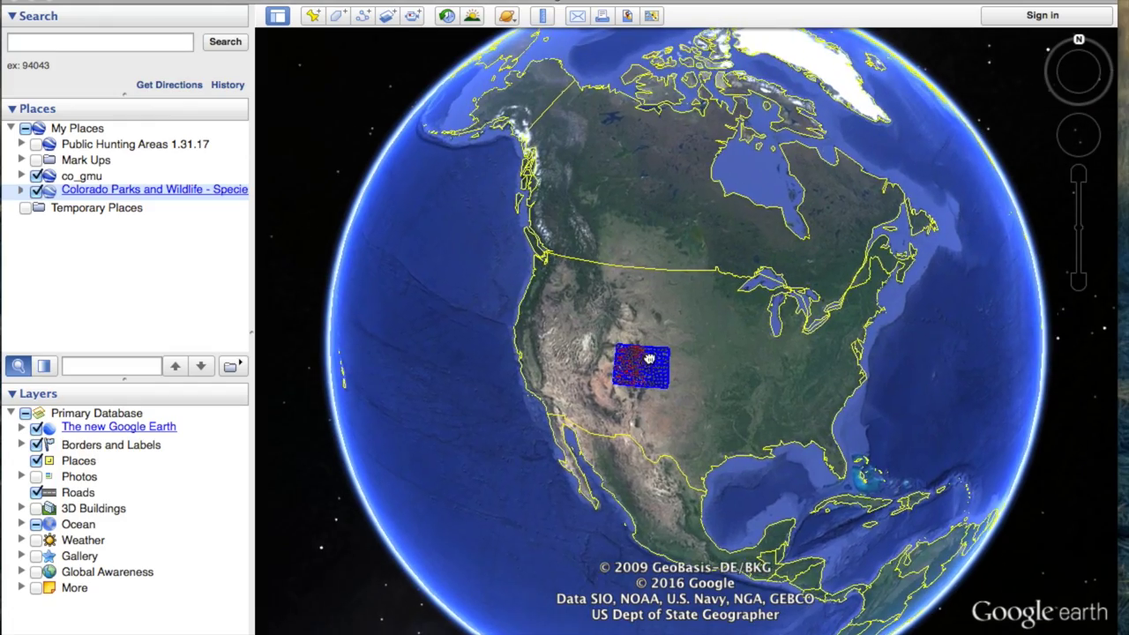
scroll(644, 365, up, 10)
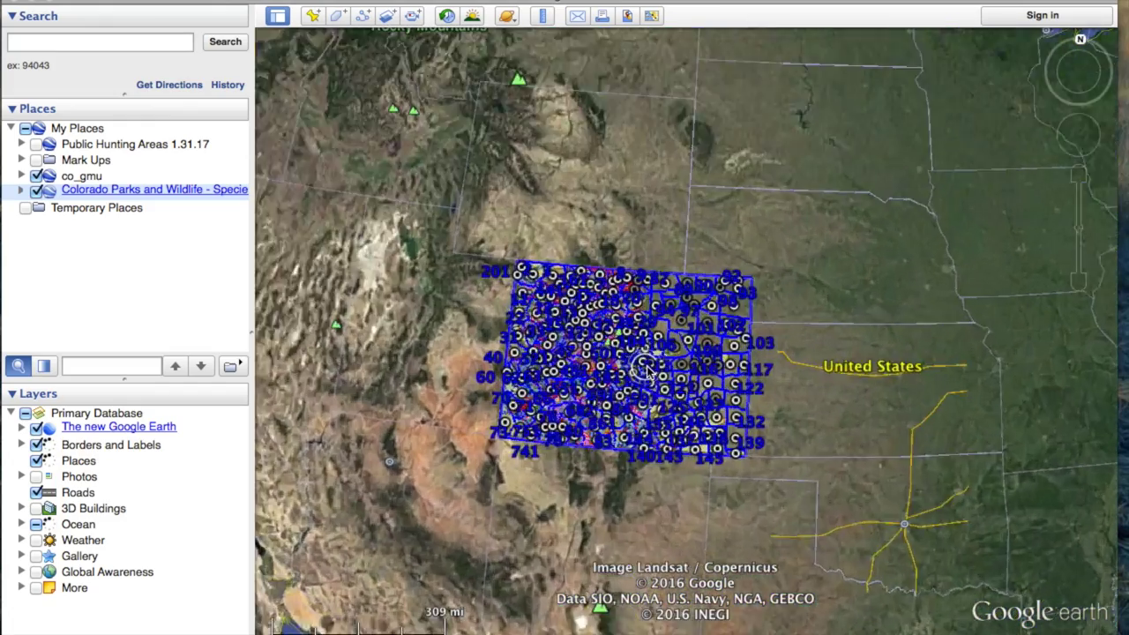
scroll(647, 357, down, 5)
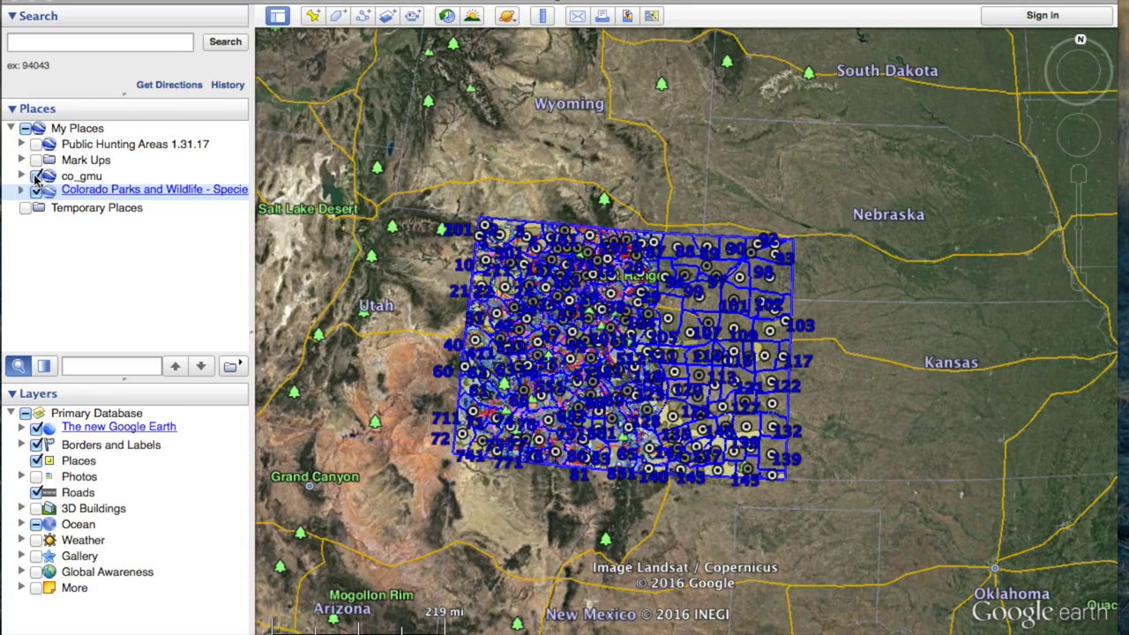
click(35, 176)
click(35, 191)
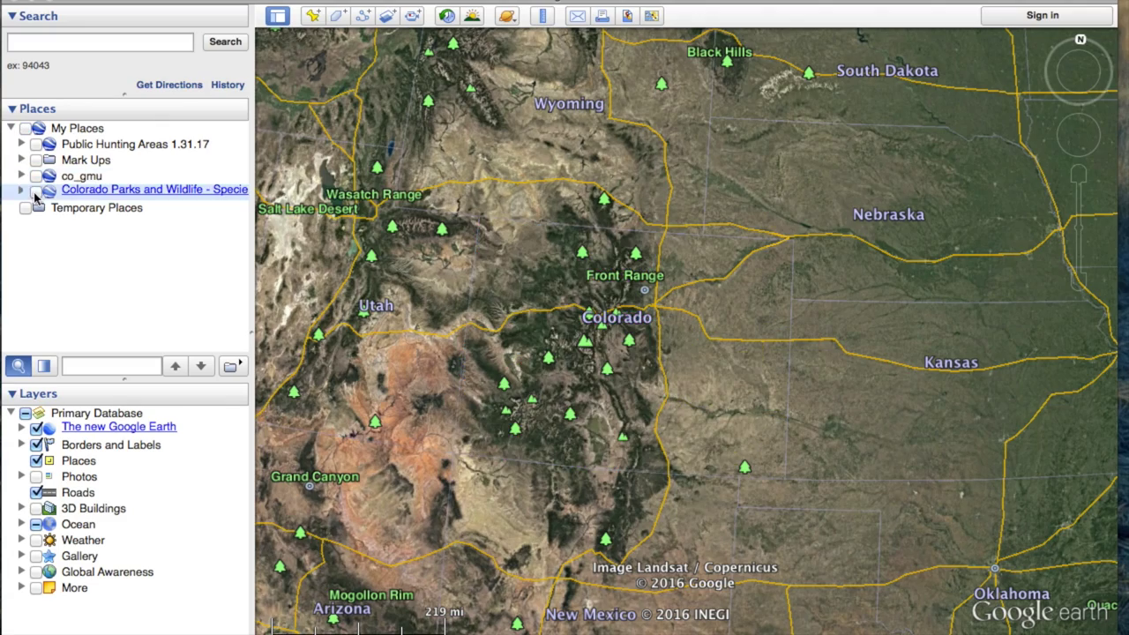
Show only the co_gmu game management unit overlay on the Colorado map
scroll(611, 331, up, 2)
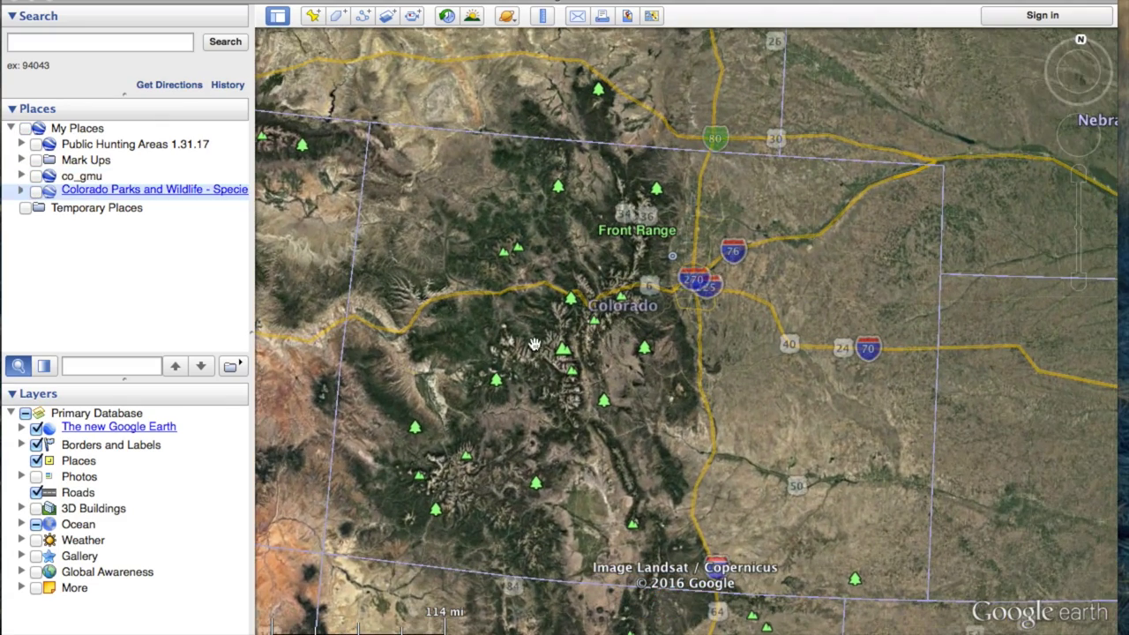
scroll(615, 377, up, 2)
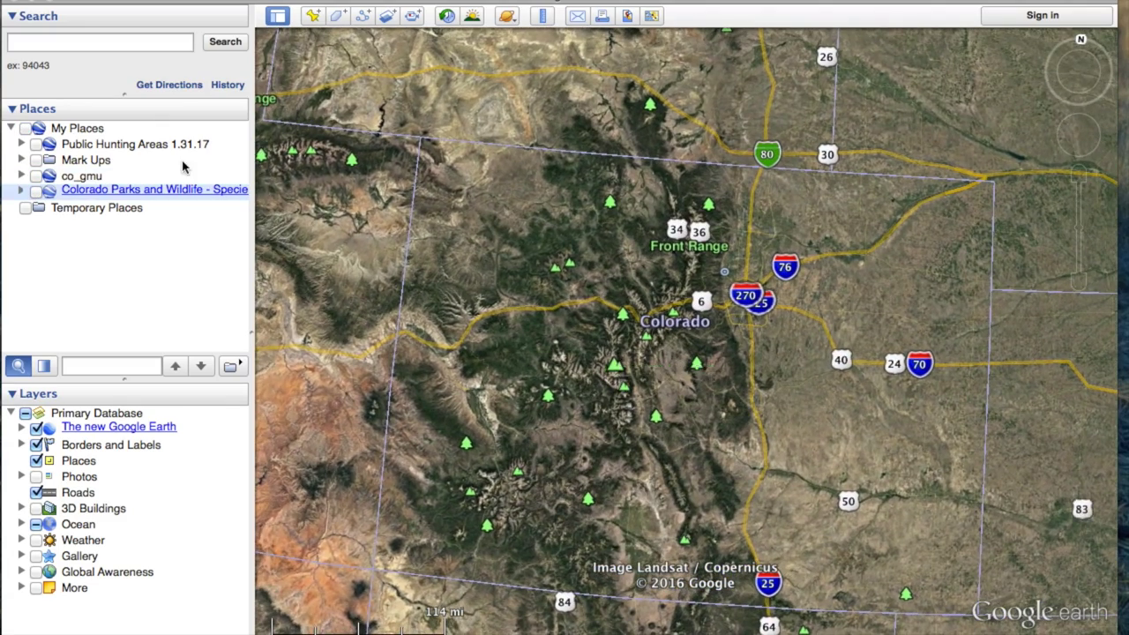
click(36, 176)
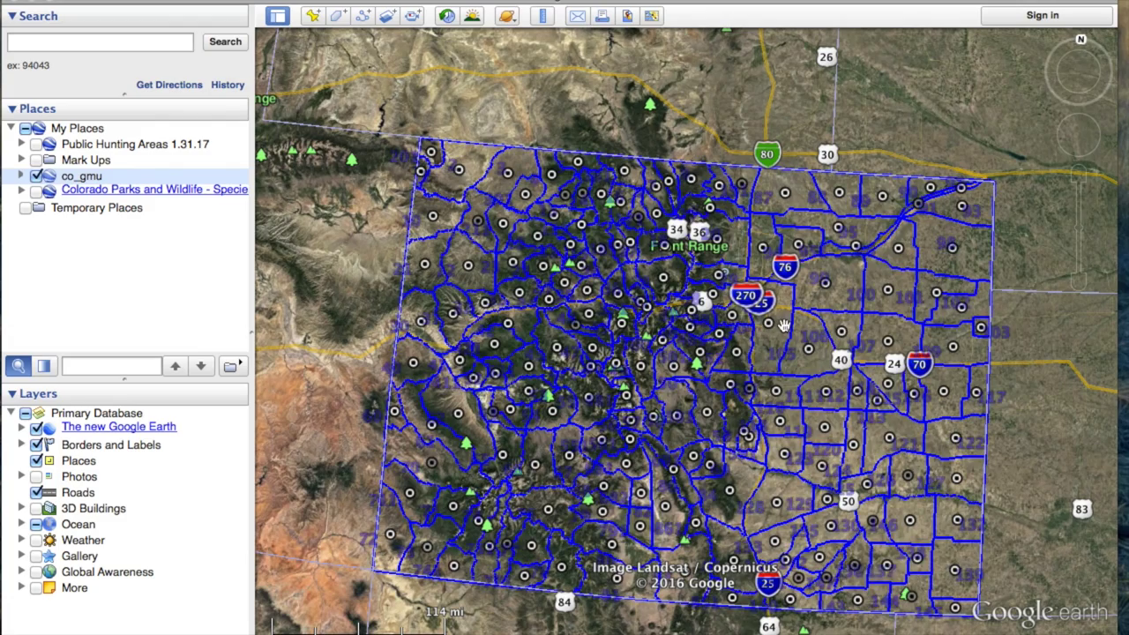
Examine the game management unit boundaries and numbers around Glenwood Springs, Carbondale and Gunnison, and across the whole state
scroll(577, 397, up, 3)
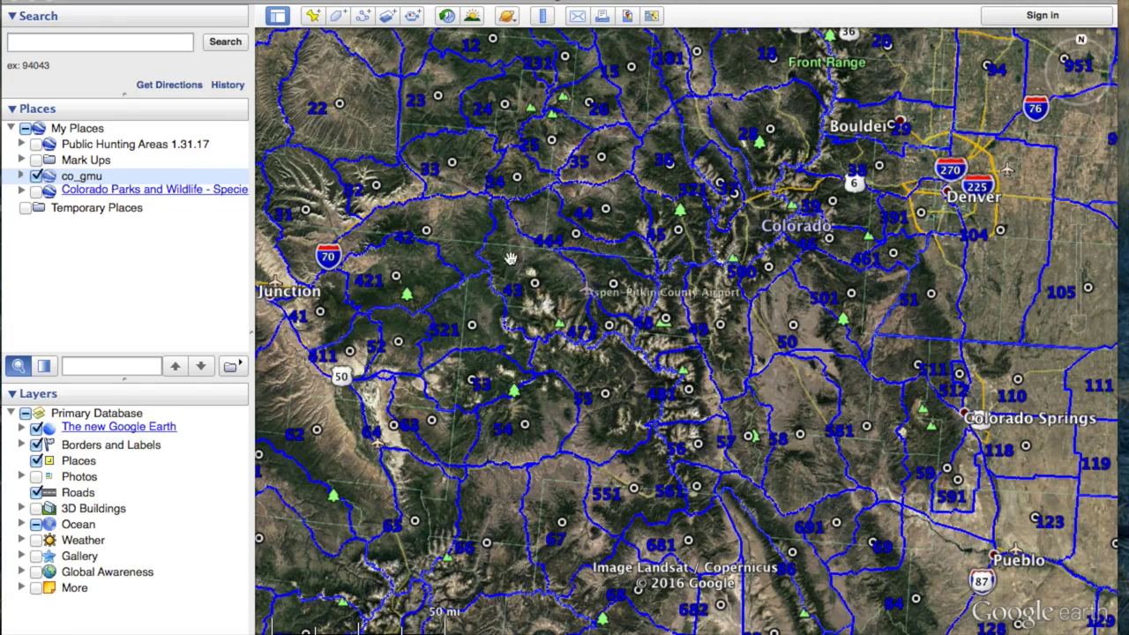
scroll(496, 226, up, 5)
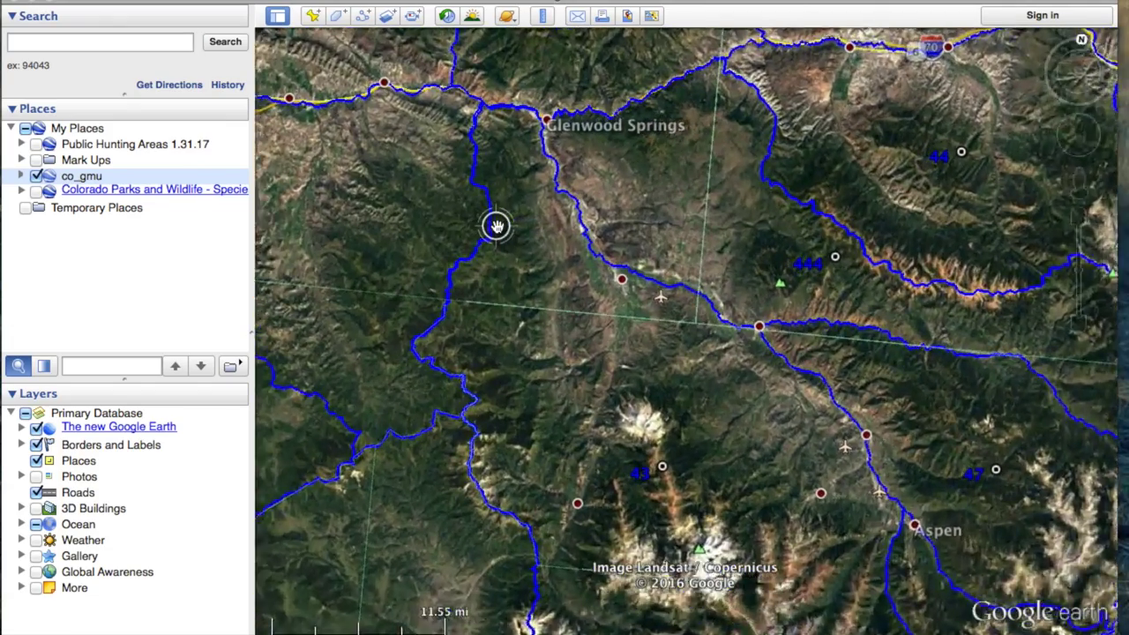
scroll(494, 224, up, 3)
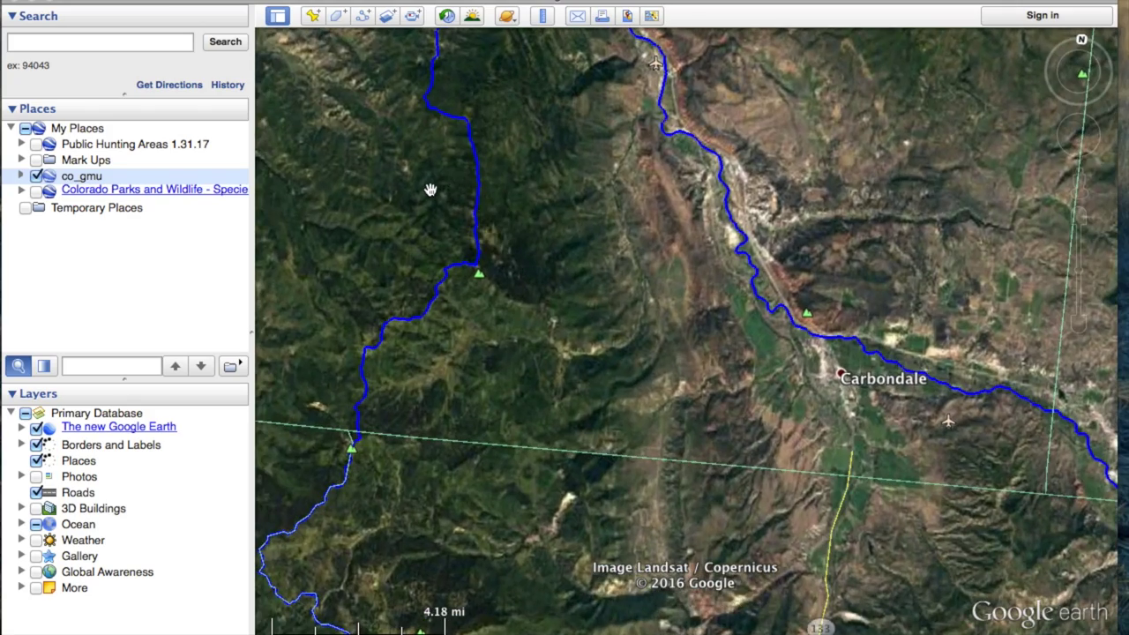
drag(431, 186, 550, 205)
scroll(612, 224, down, 4)
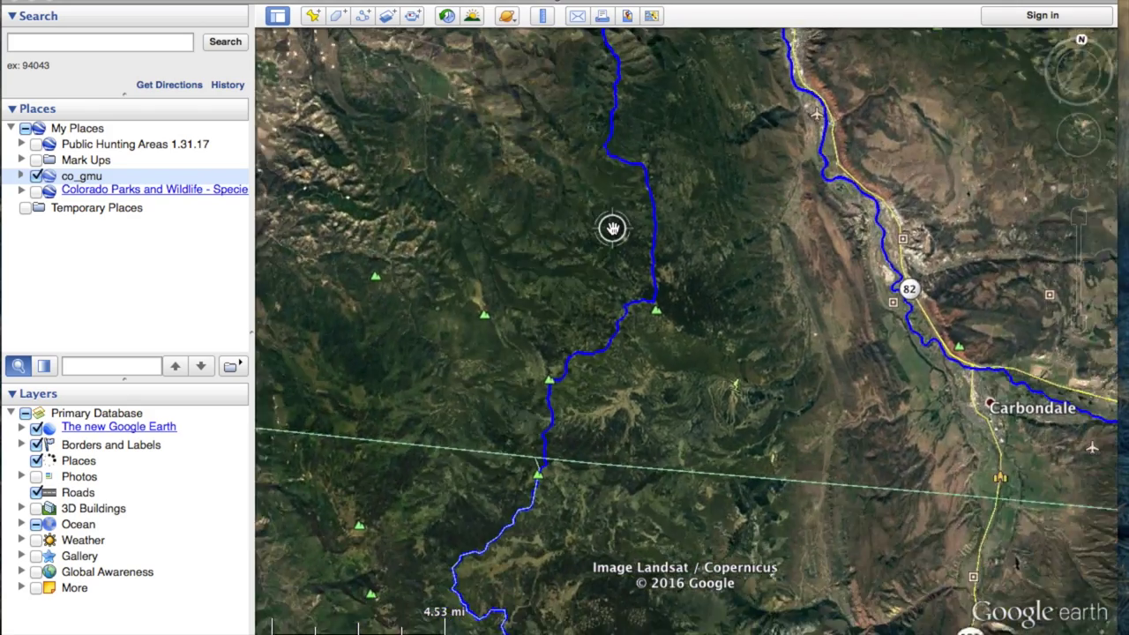
scroll(612, 229, down, 3)
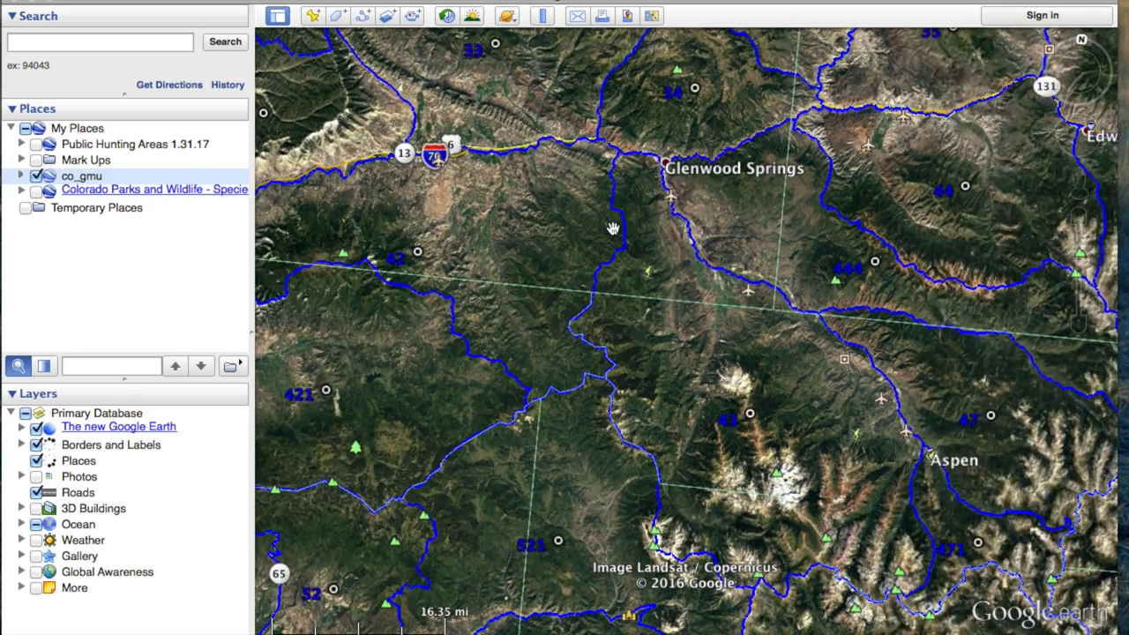
scroll(612, 228, down, 3)
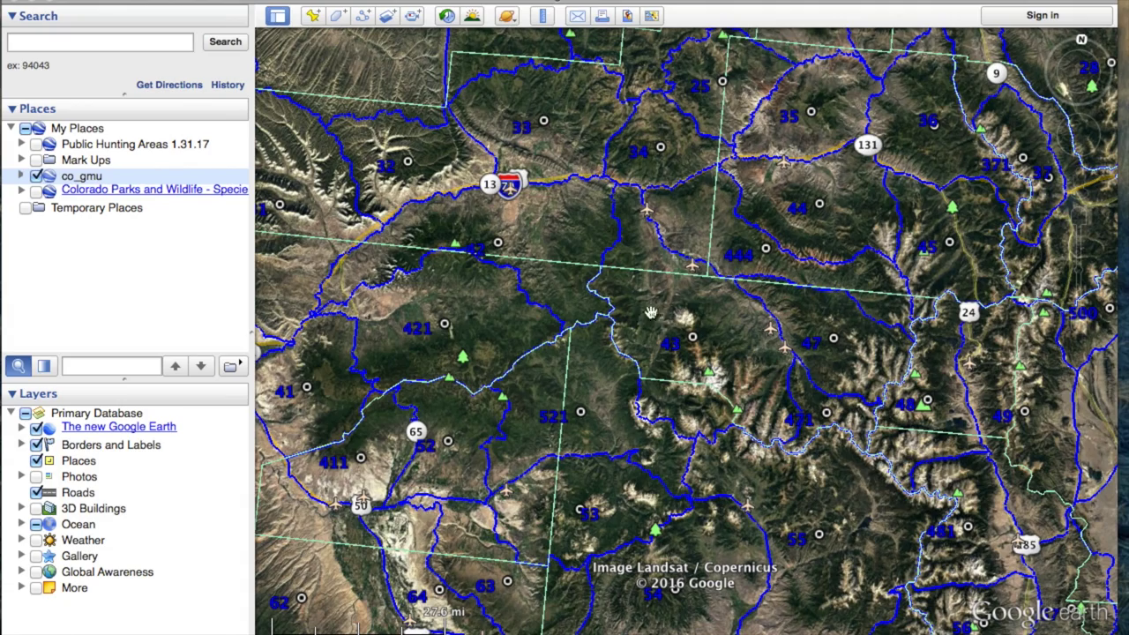
drag(732, 236, 698, 213)
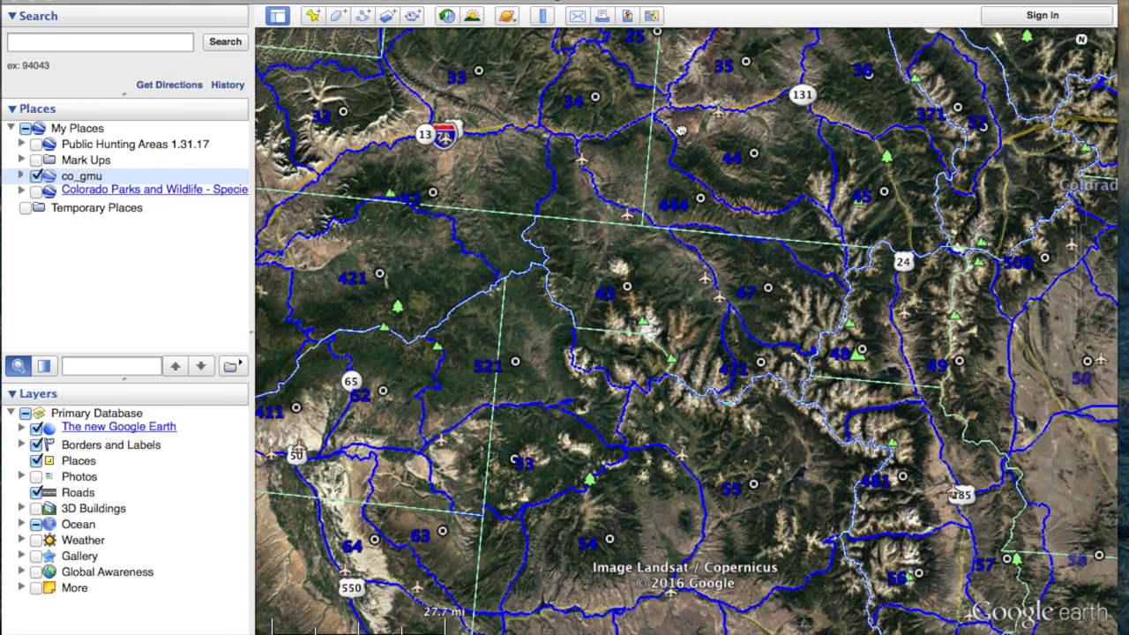
scroll(623, 351, up, 5)
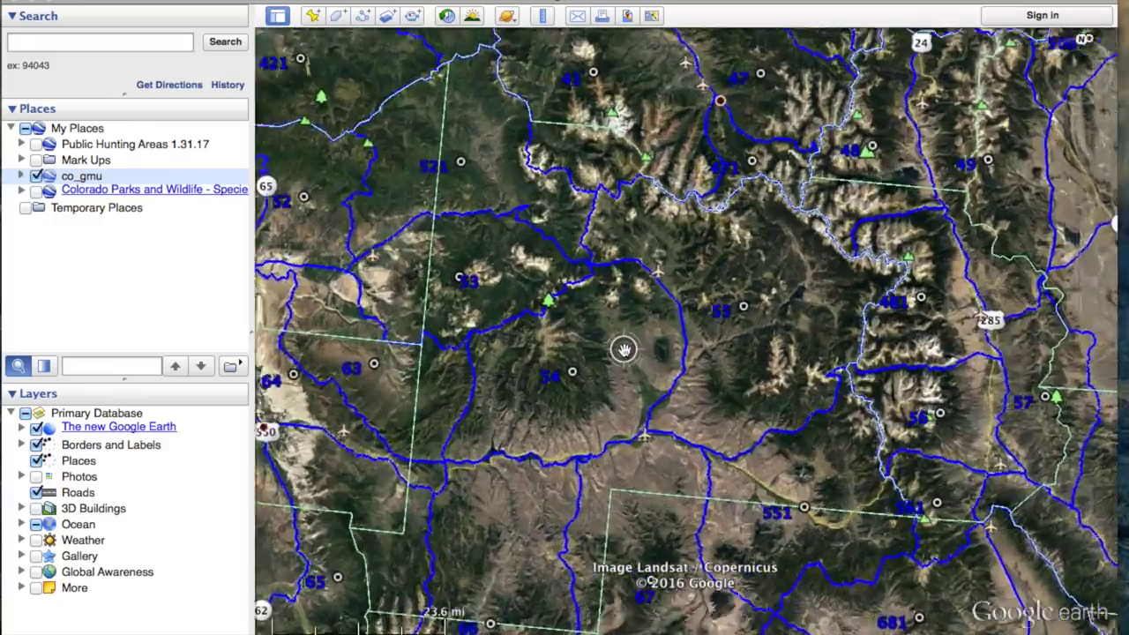
scroll(732, 306, down, 5)
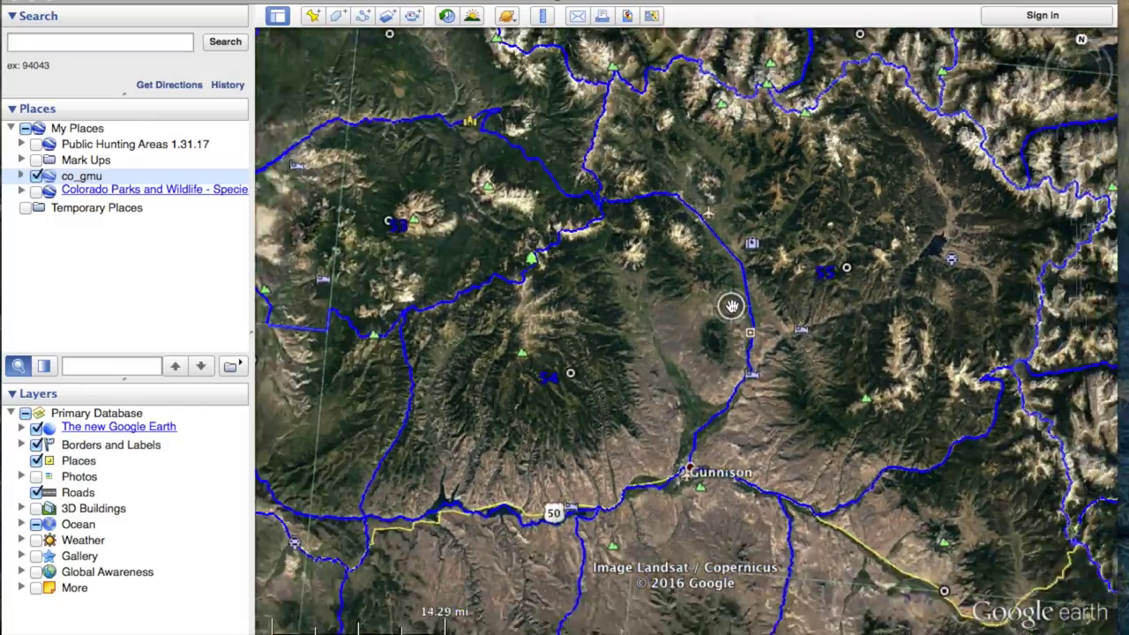
scroll(732, 306, down, 5)
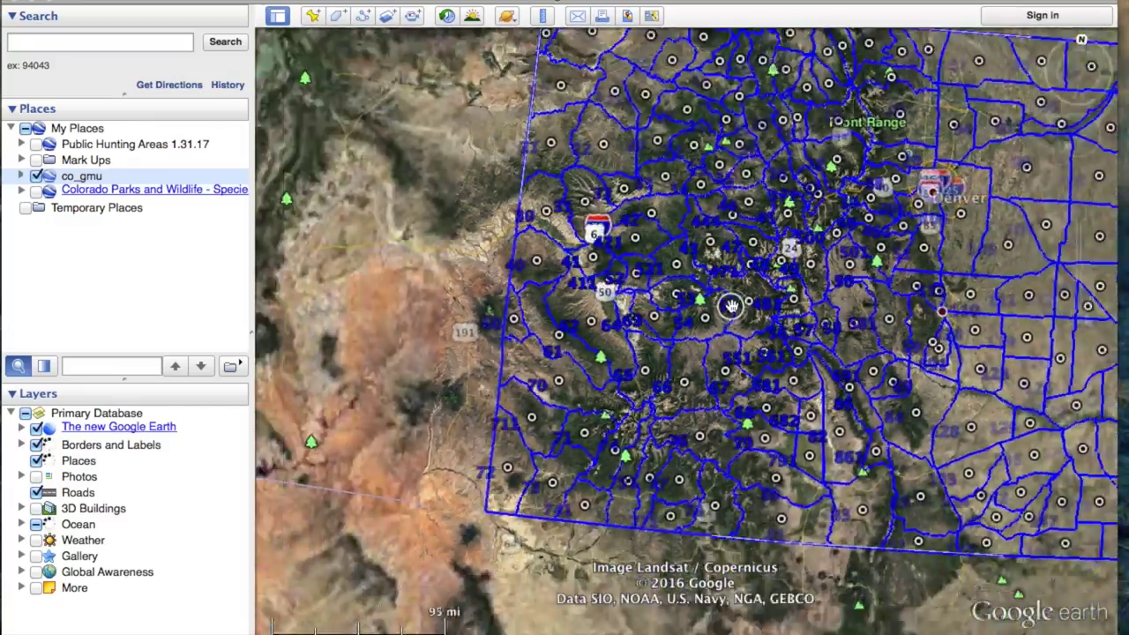
drag(776, 221, 609, 267)
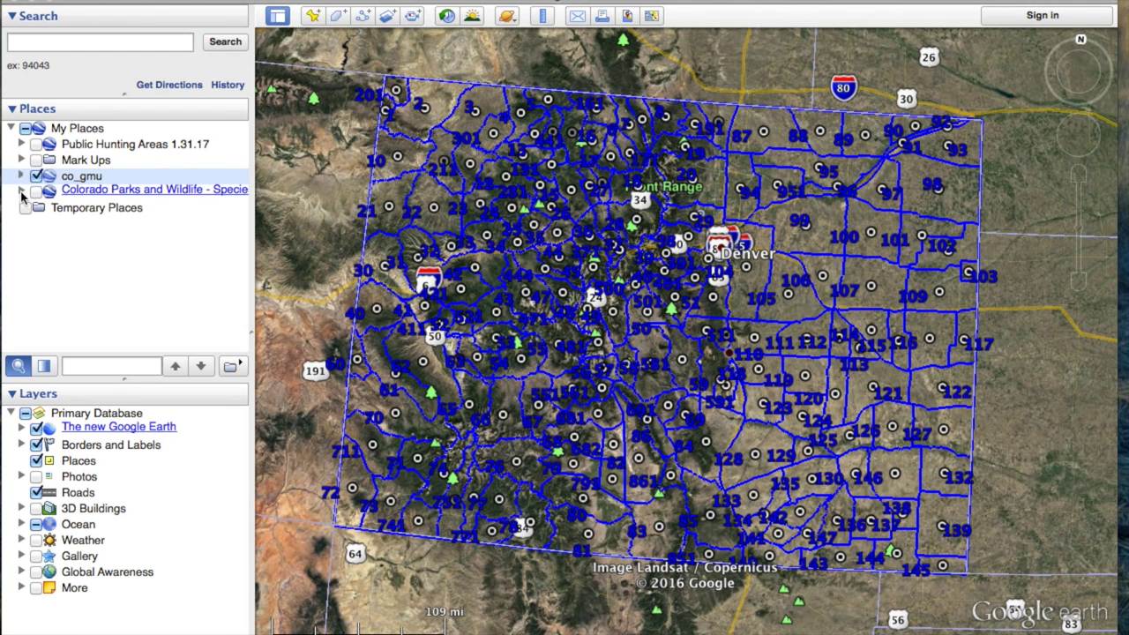
Expand the Colorado Parks and Wildlife species data down to the Elk folder's layers and show the Elk Summer Concentration layer
click(21, 192)
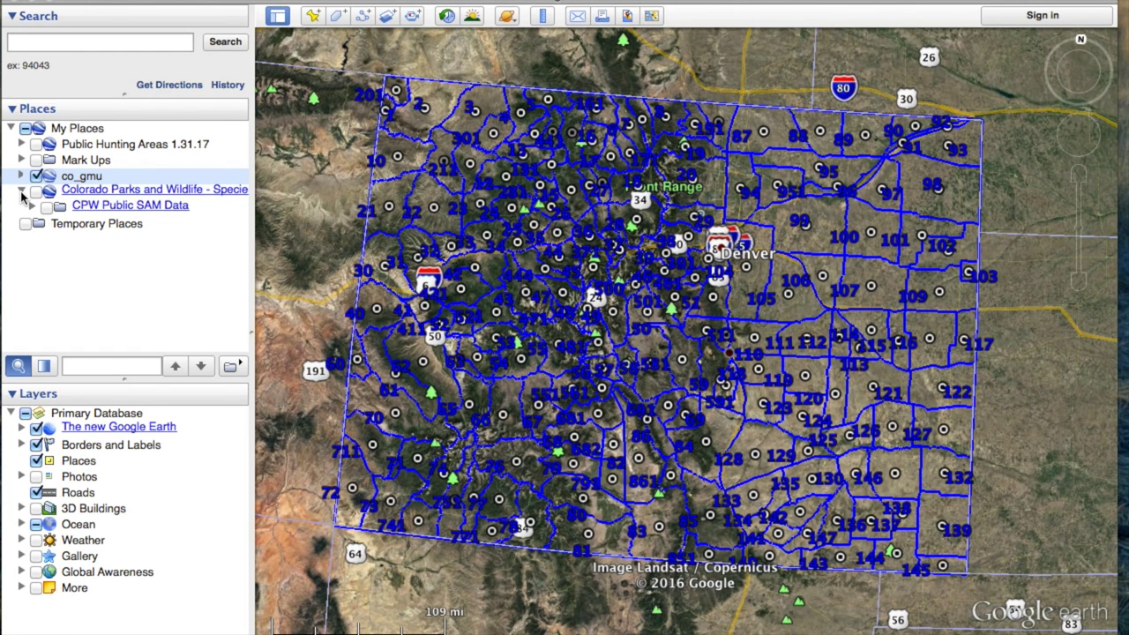
click(32, 206)
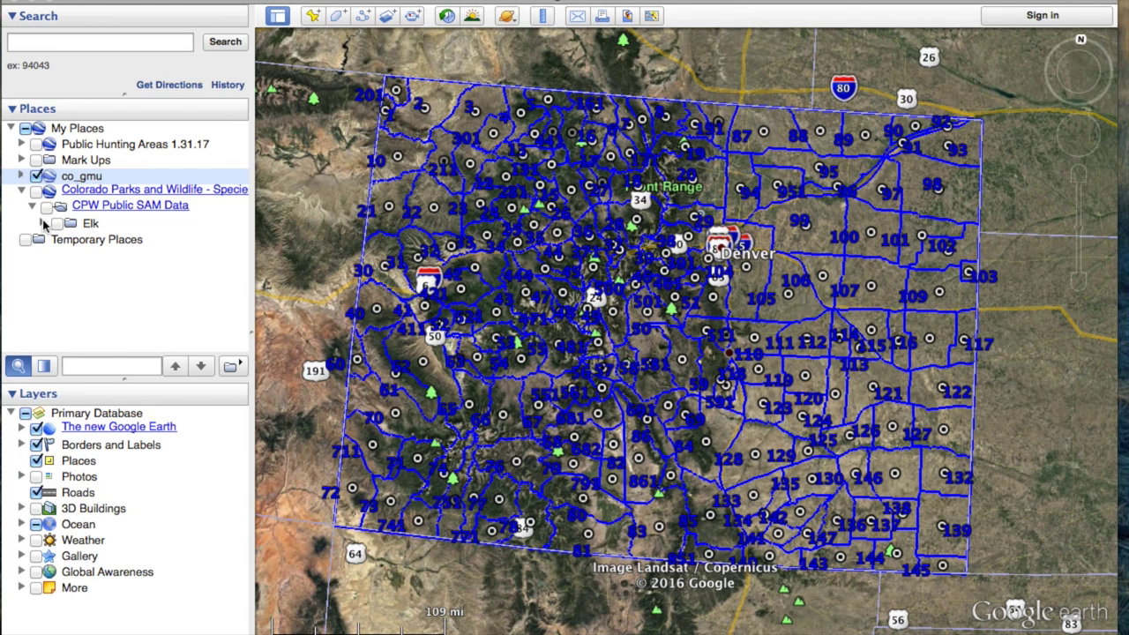
click(43, 223)
drag(245, 163, 238, 222)
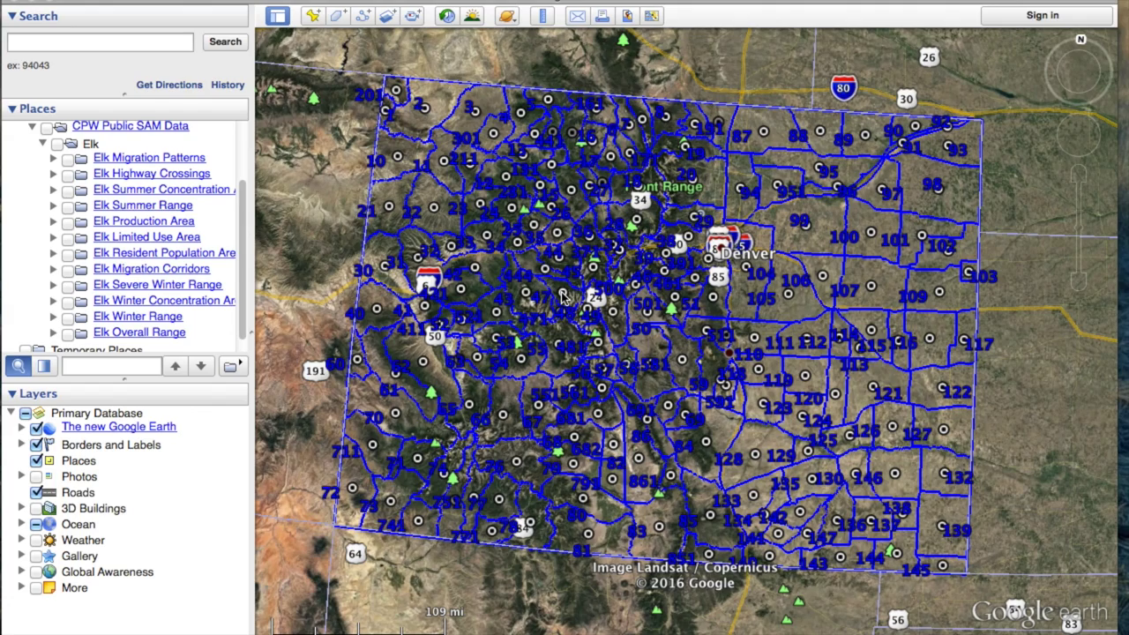
scroll(572, 299, up, 3)
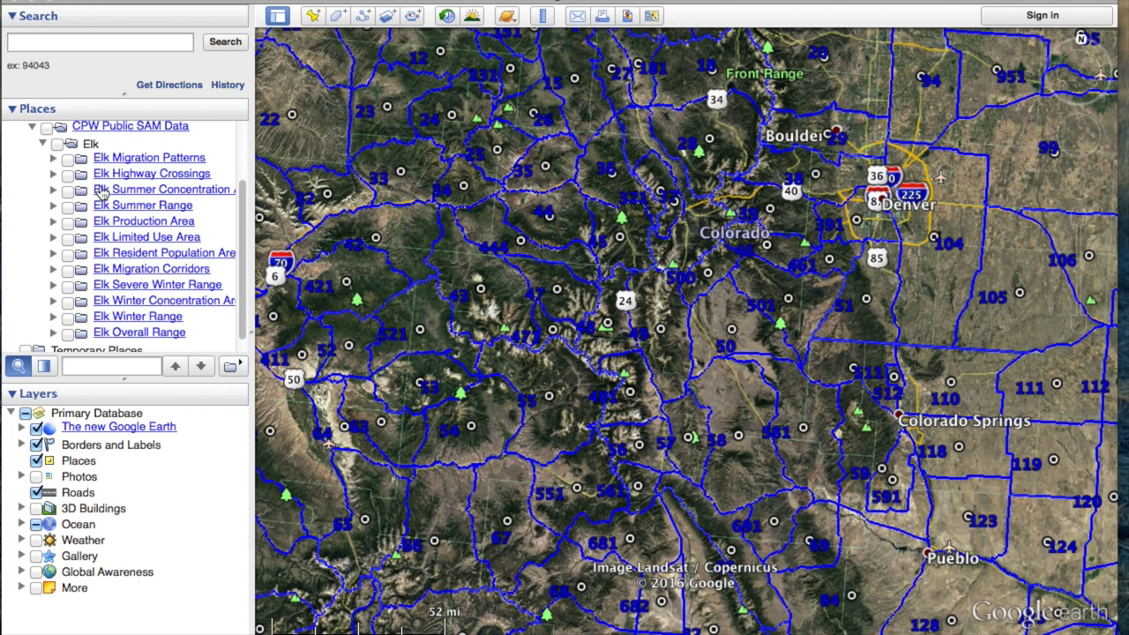
click(68, 190)
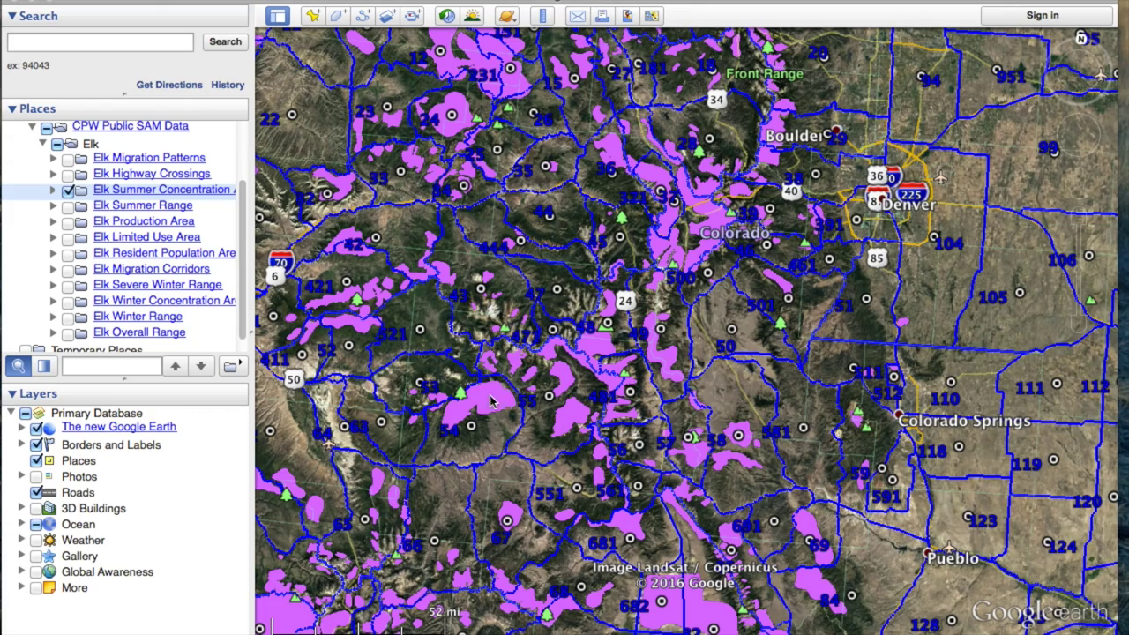
Examine the summer concentration area north of Gunnison, and switch the display from Elk Summer Concentration to the Elk Production Area layer
scroll(476, 412, up, 5)
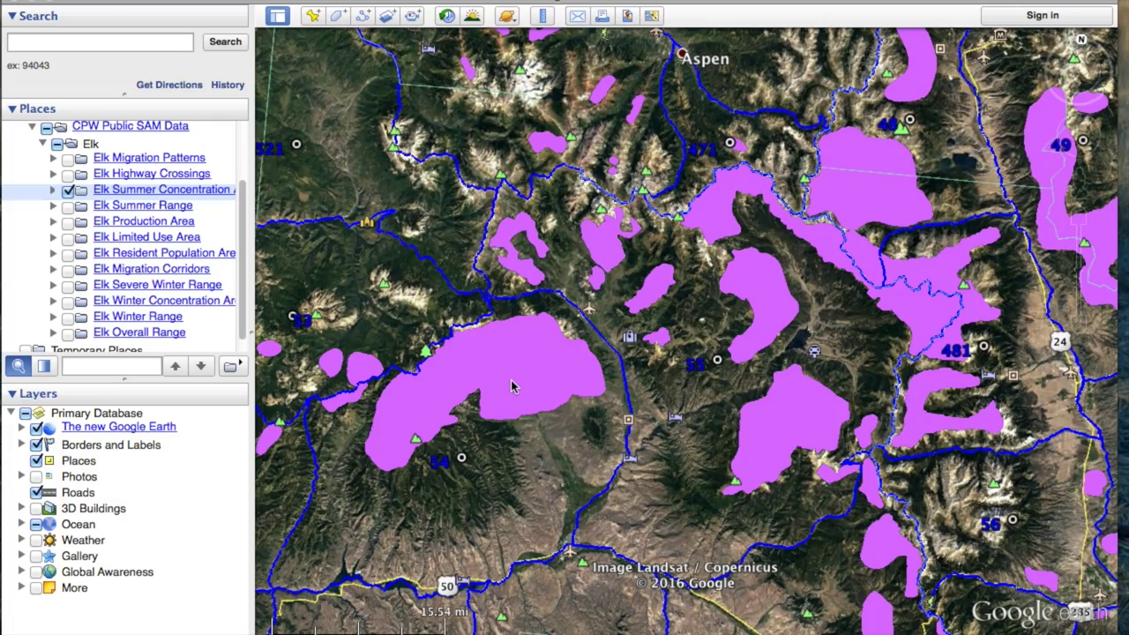
scroll(512, 387, down, 5)
key(Down)
key(Down)
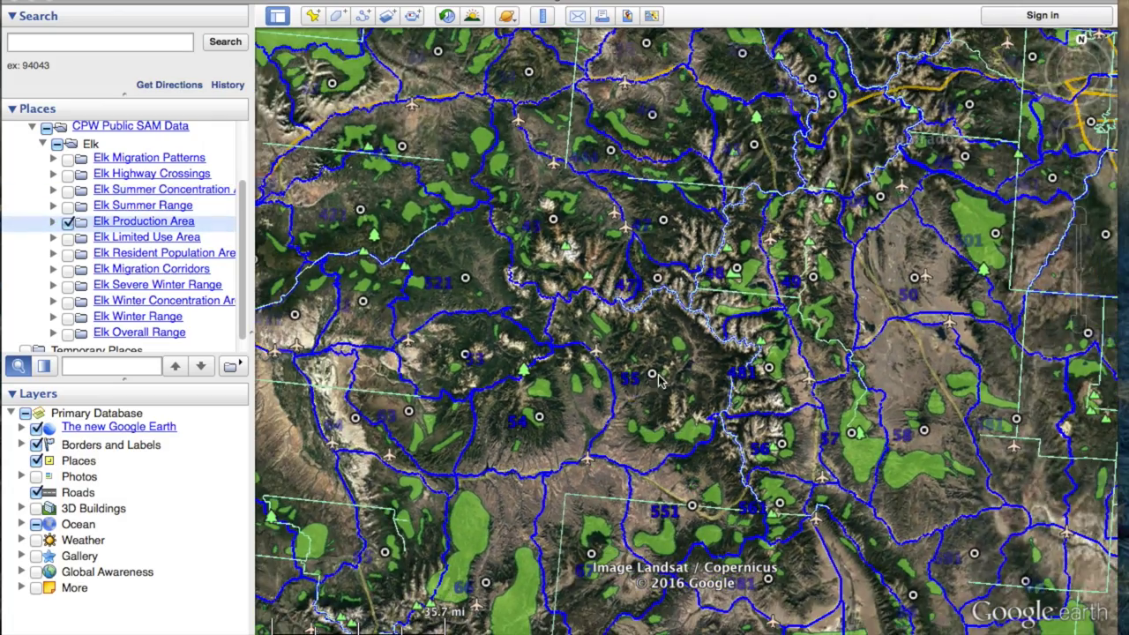
click(68, 222)
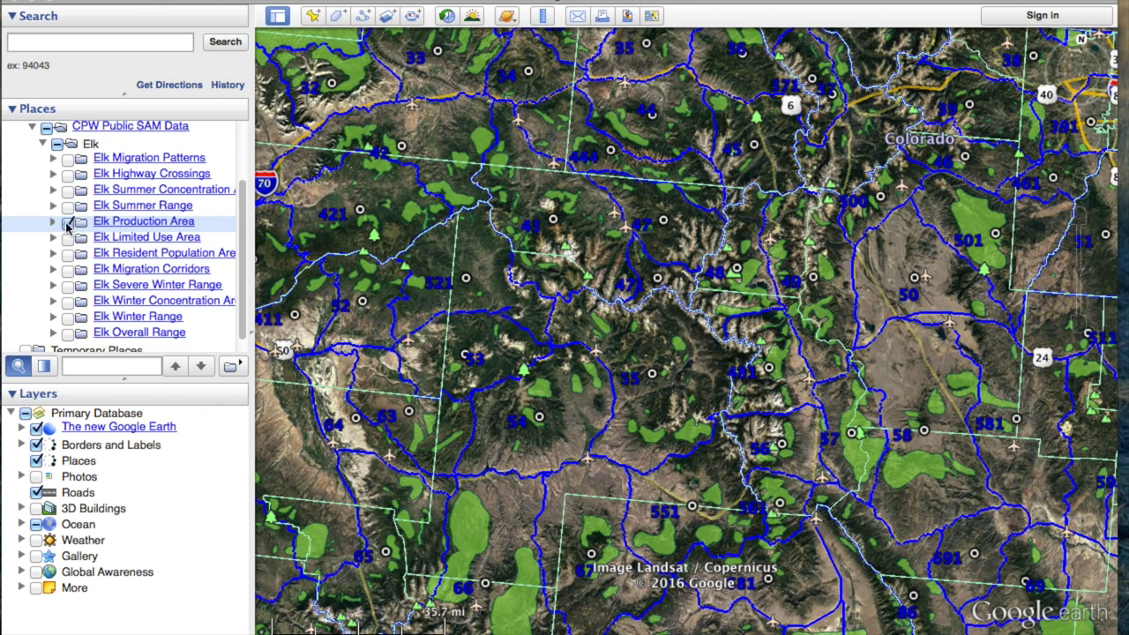
click(68, 222)
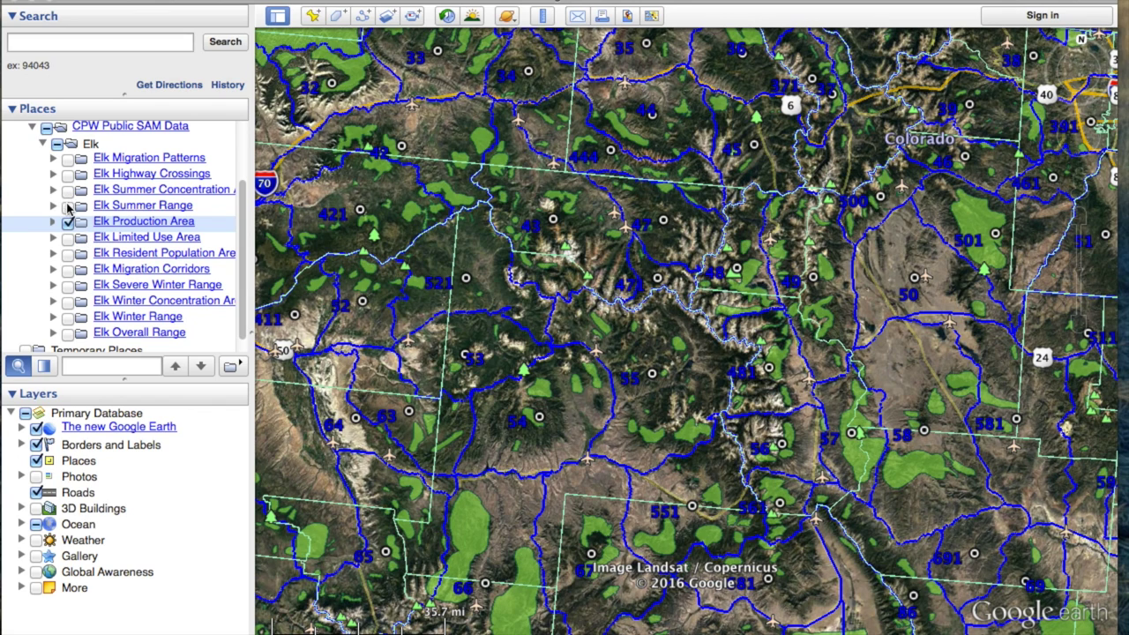
Show the Elk Summer Concentration layer together with Elk Production Area and examine where they overlap in unit 54 near Crested Butte
click(69, 190)
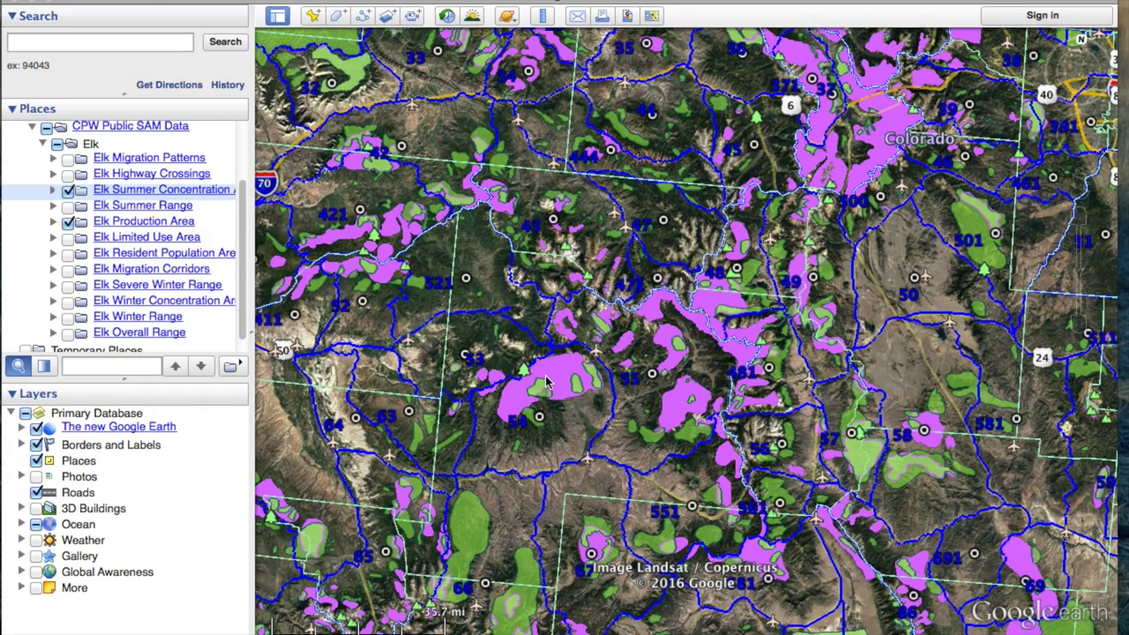
scroll(547, 381, up, 5)
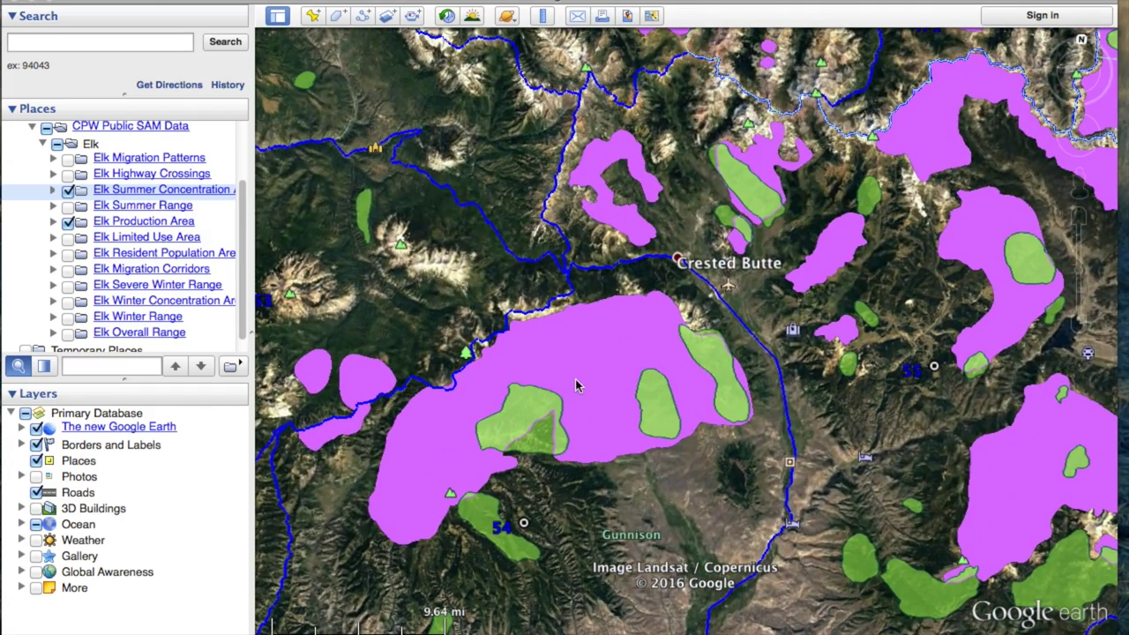
scroll(625, 422, up, 3)
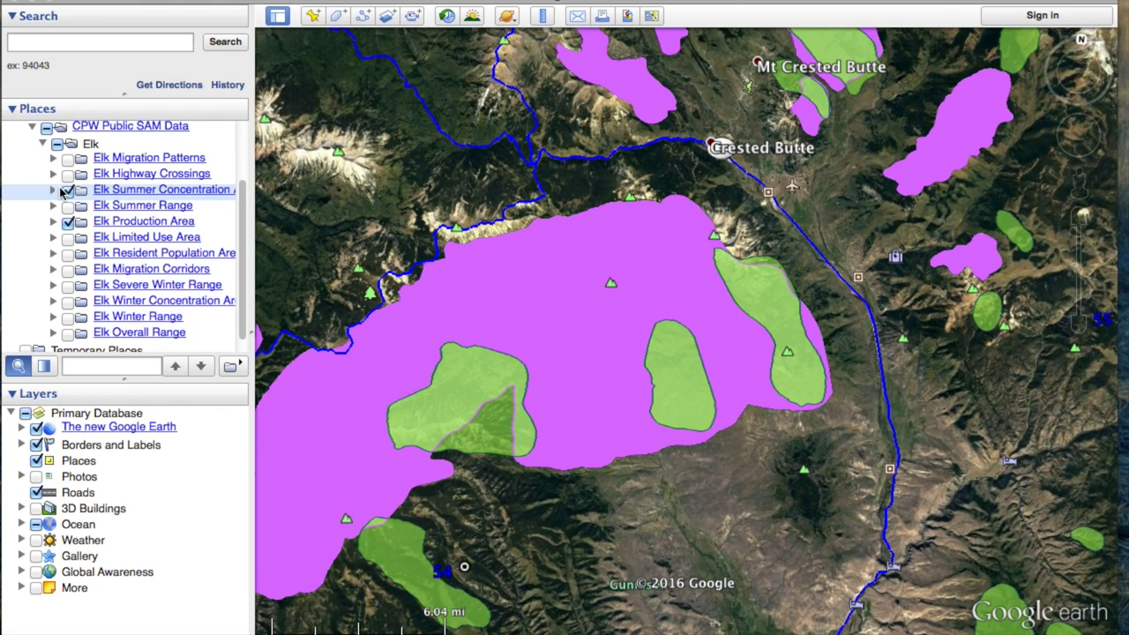
Hide the Elk Summer Concentration and Elk Production Area layers, leaving only the game management units over the whole of Colorado
click(70, 191)
click(68, 223)
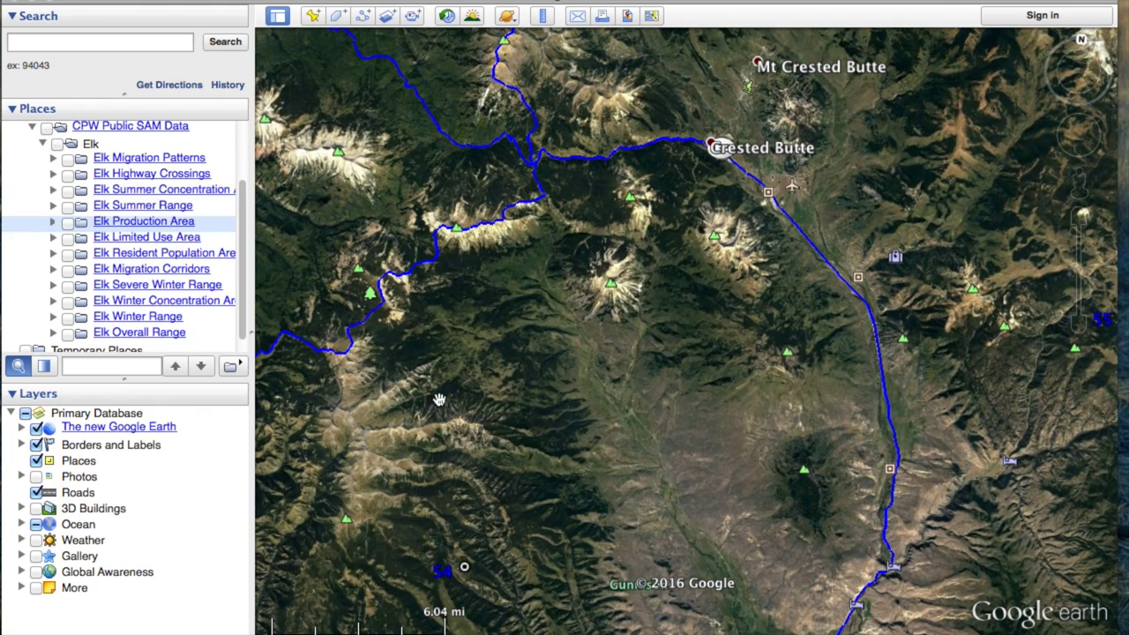
drag(595, 411, 632, 400)
scroll(773, 231, down, 2)
scroll(772, 231, down, 2)
scroll(632, 399, down, 3)
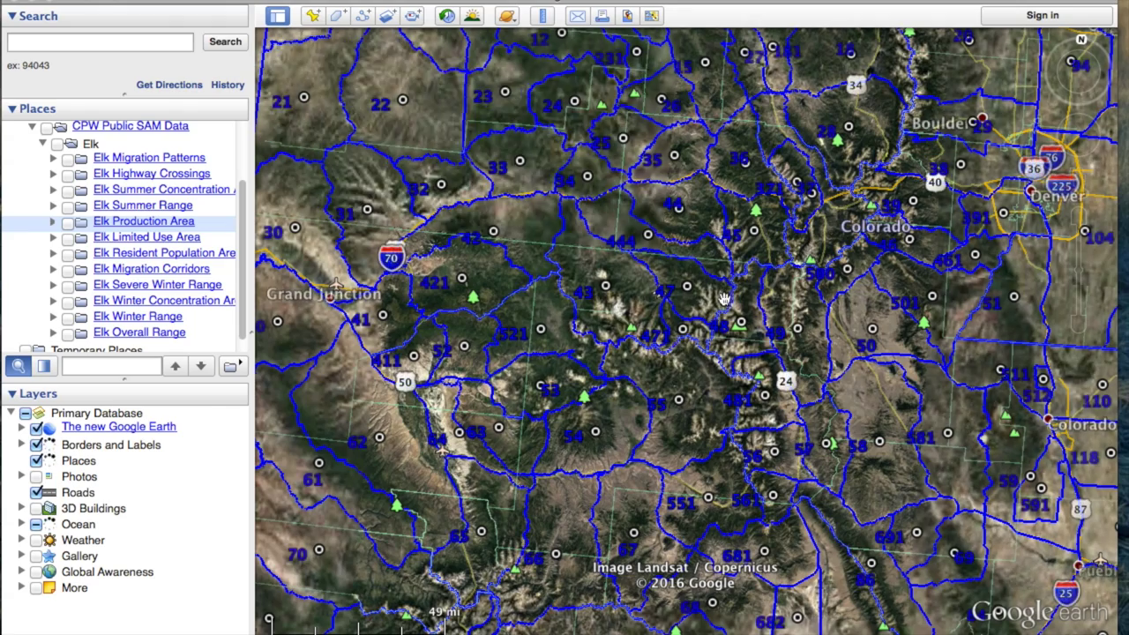
scroll(569, 298, down, 2)
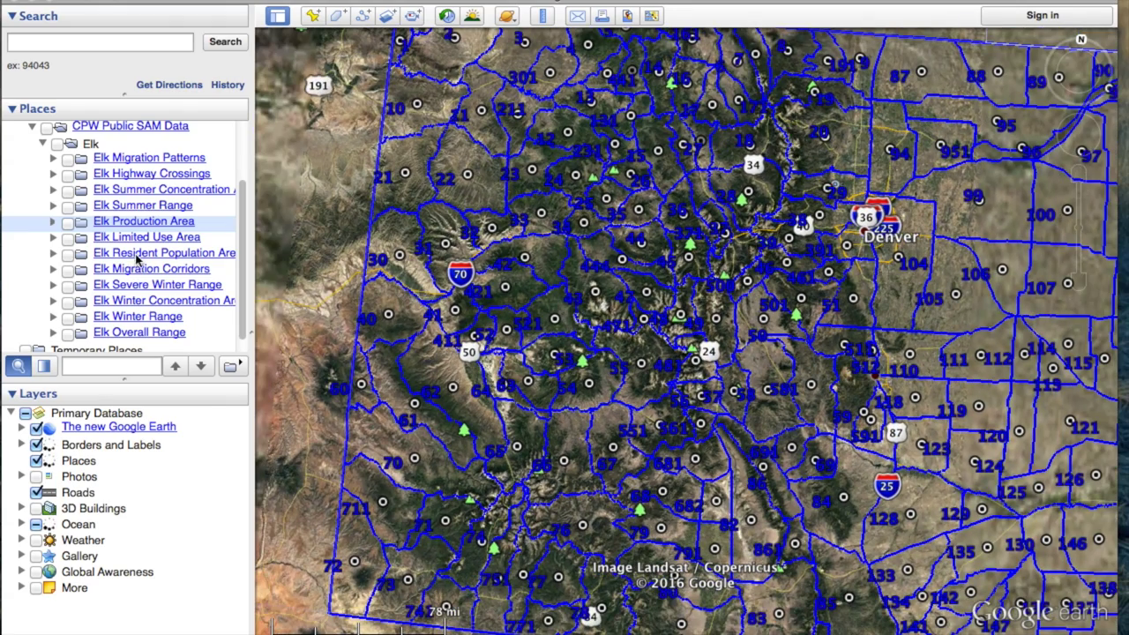
scroll(240, 214, down, 1)
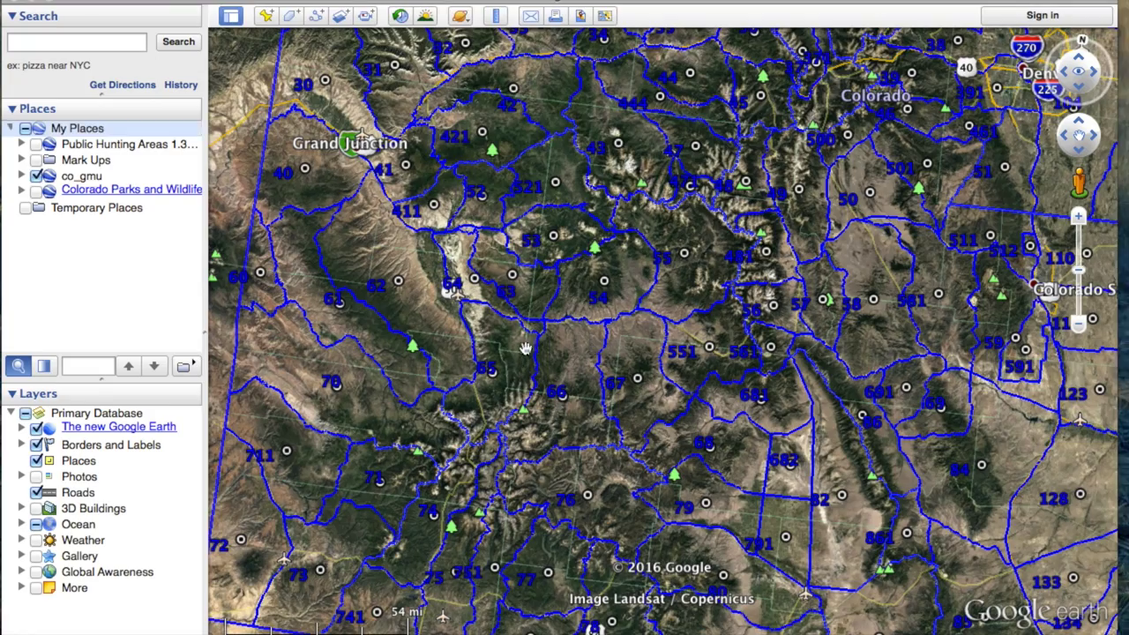
Add a placemark on the dirt road northwest of U.S. Hwy 160, at the bend just above the road fork
drag(520, 371, 534, 291)
scroll(693, 300, down, 3)
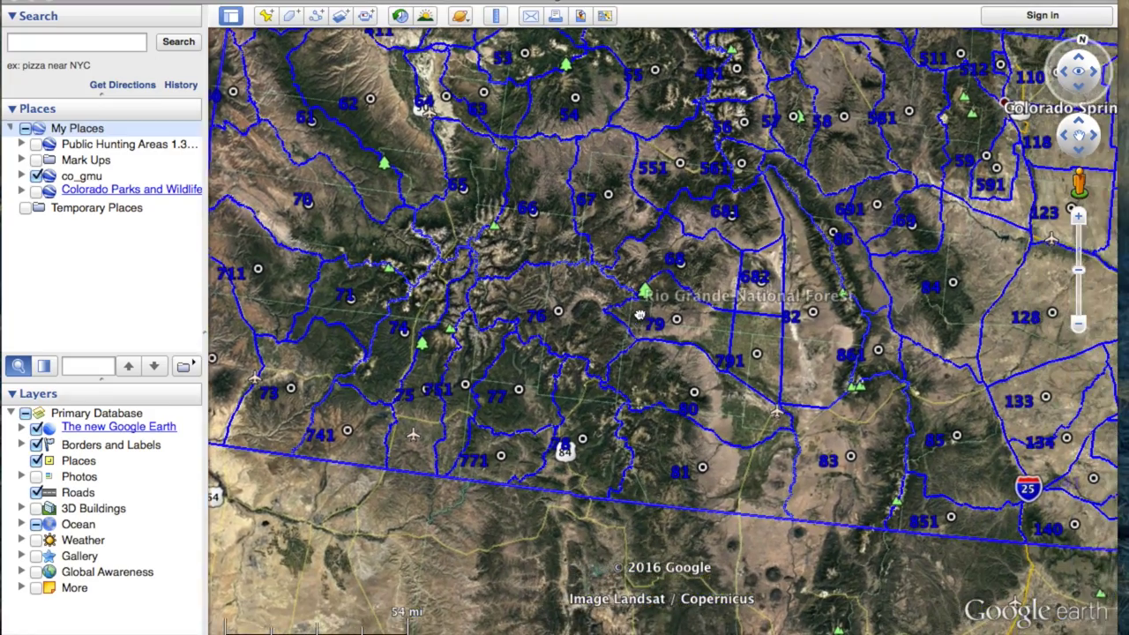
scroll(577, 344, up, 5)
scroll(577, 344, up, 10)
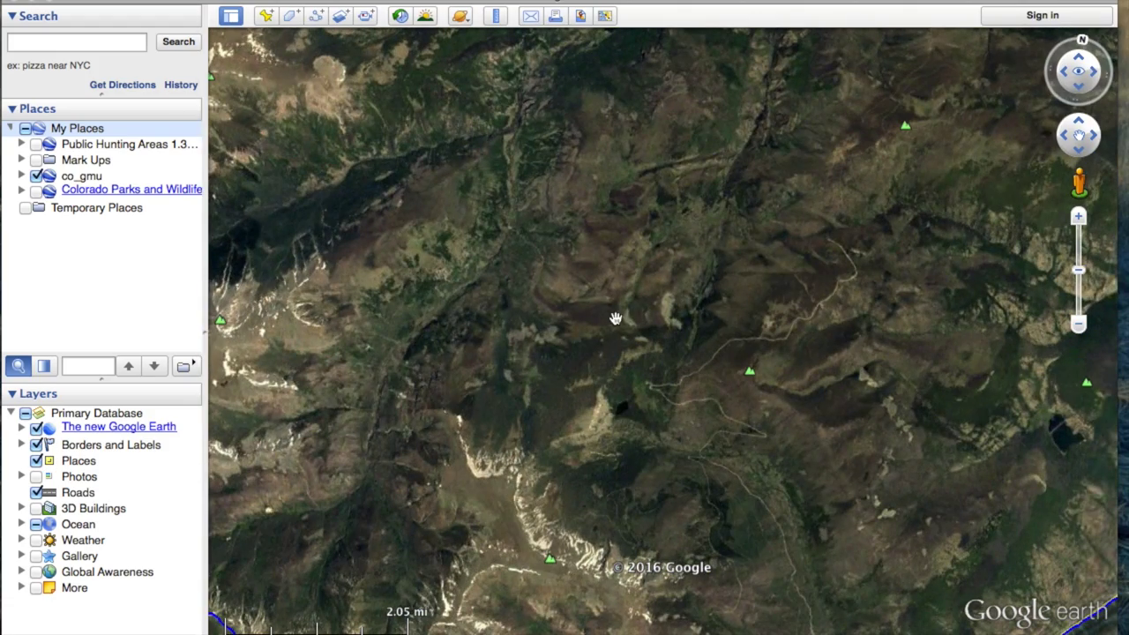
drag(618, 320, 566, 215)
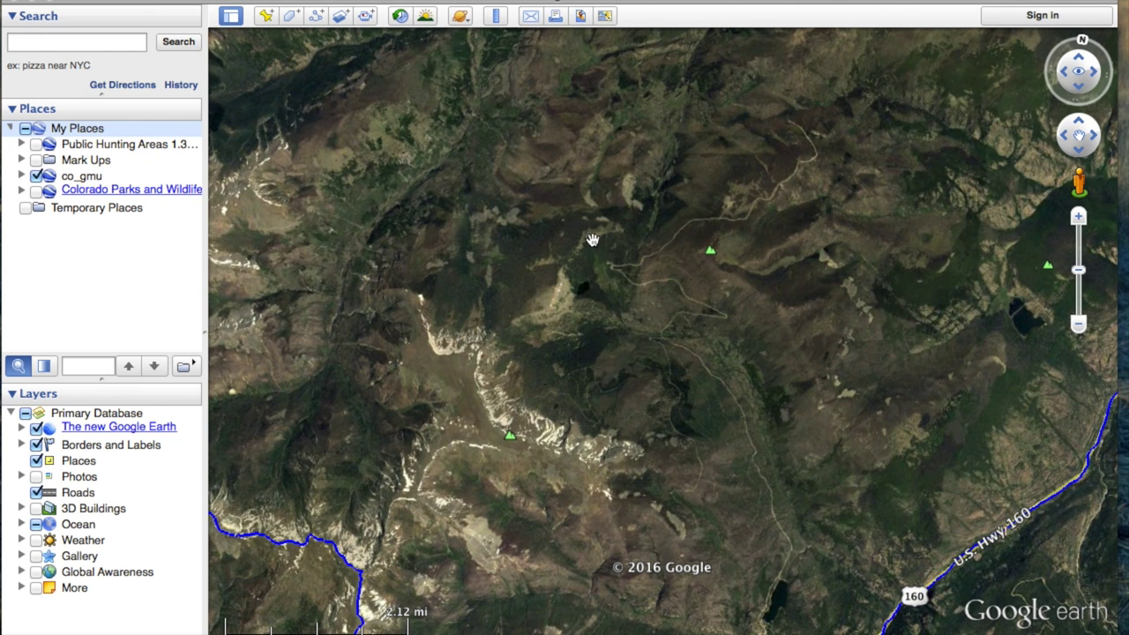
click(266, 15)
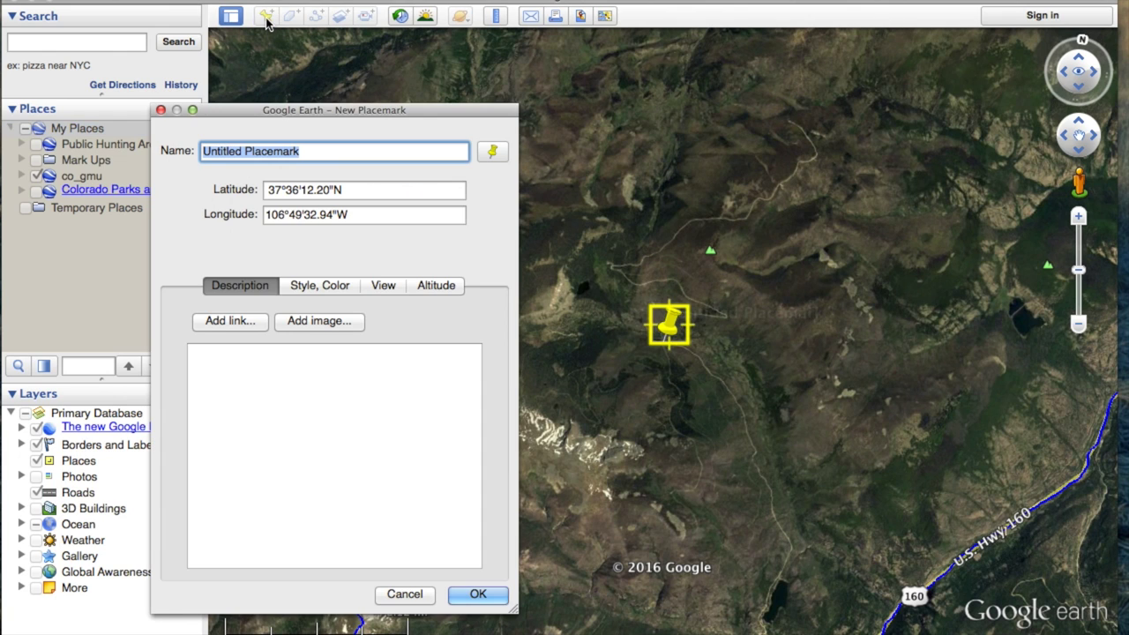
drag(677, 326, 665, 294)
scroll(663, 343, up, 2)
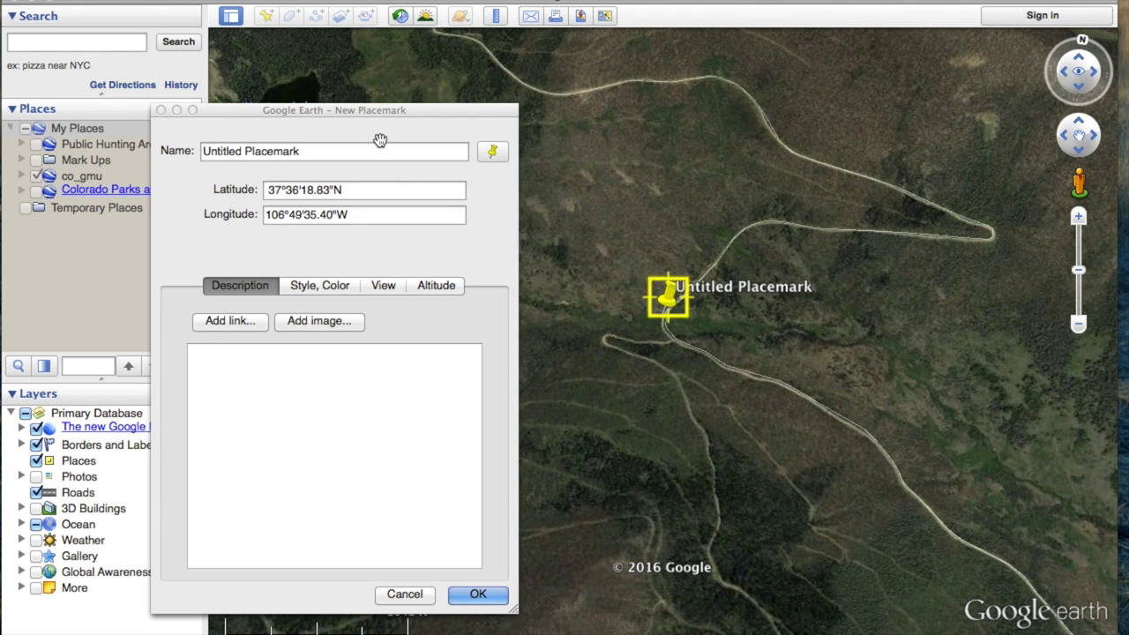
Name the new placemark Parking Spot and save it
click(315, 156)
text(Parking Spoi)
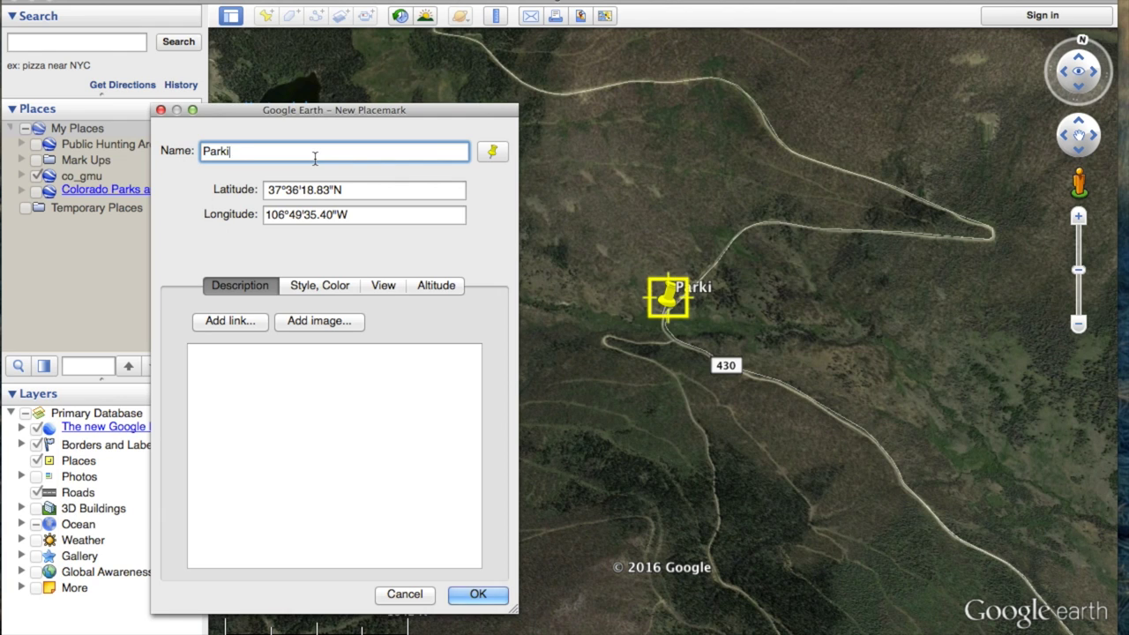
key(BackSpace)
text(t)
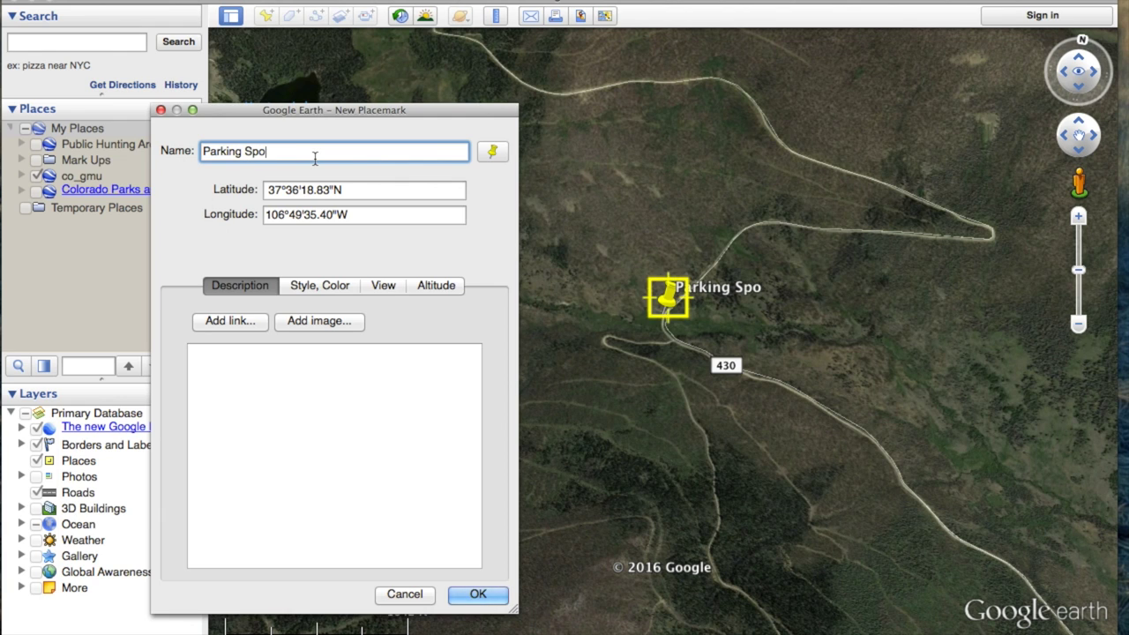
click(477, 593)
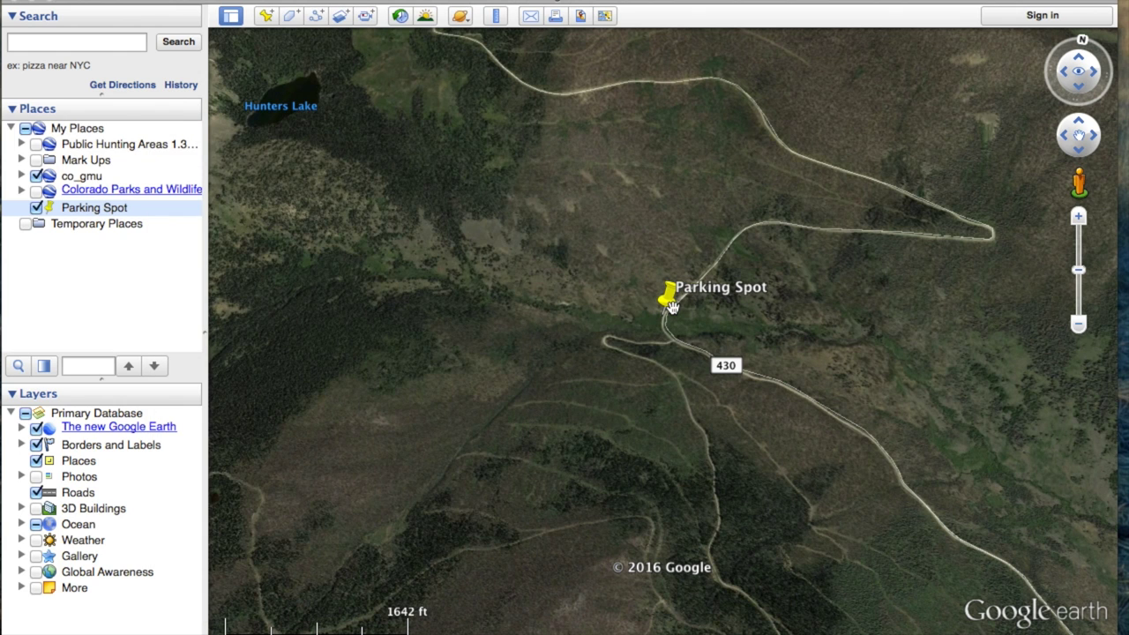
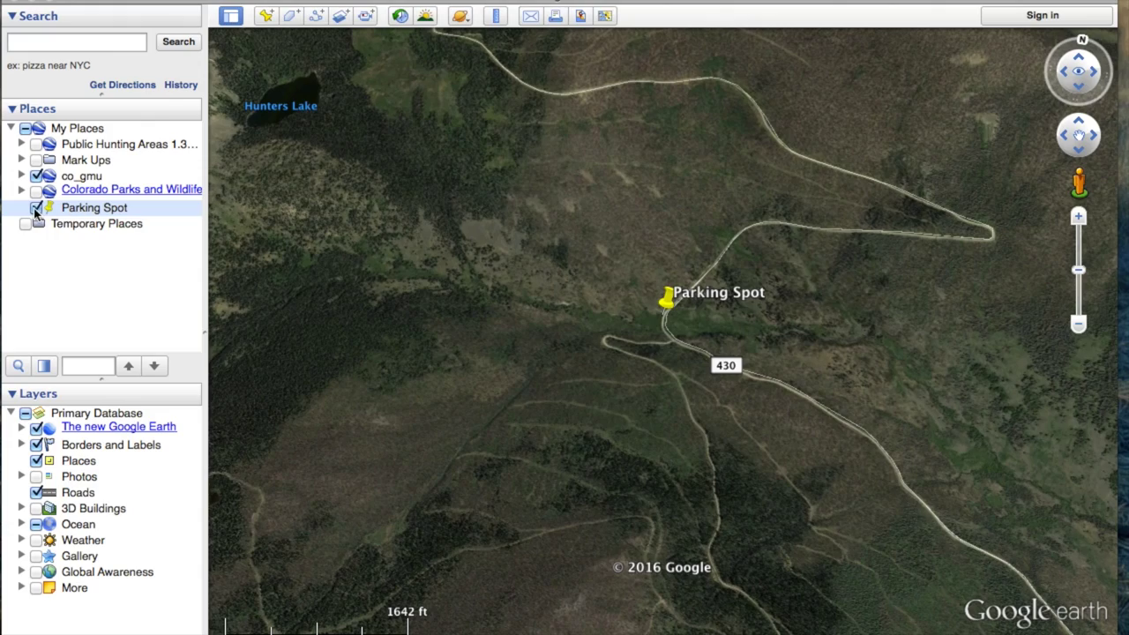
Add a second placemark at the edge of the meadow just northeast of Hunters Lake
click(36, 208)
scroll(659, 323, down, 5)
scroll(633, 279, up, 4)
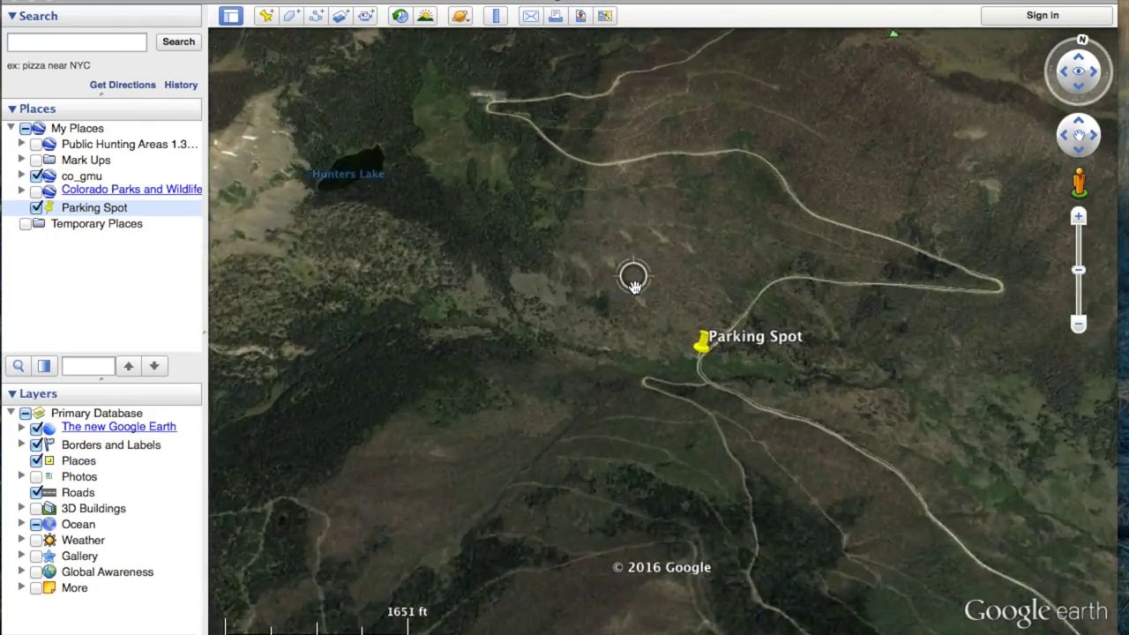
scroll(633, 278, up, 2)
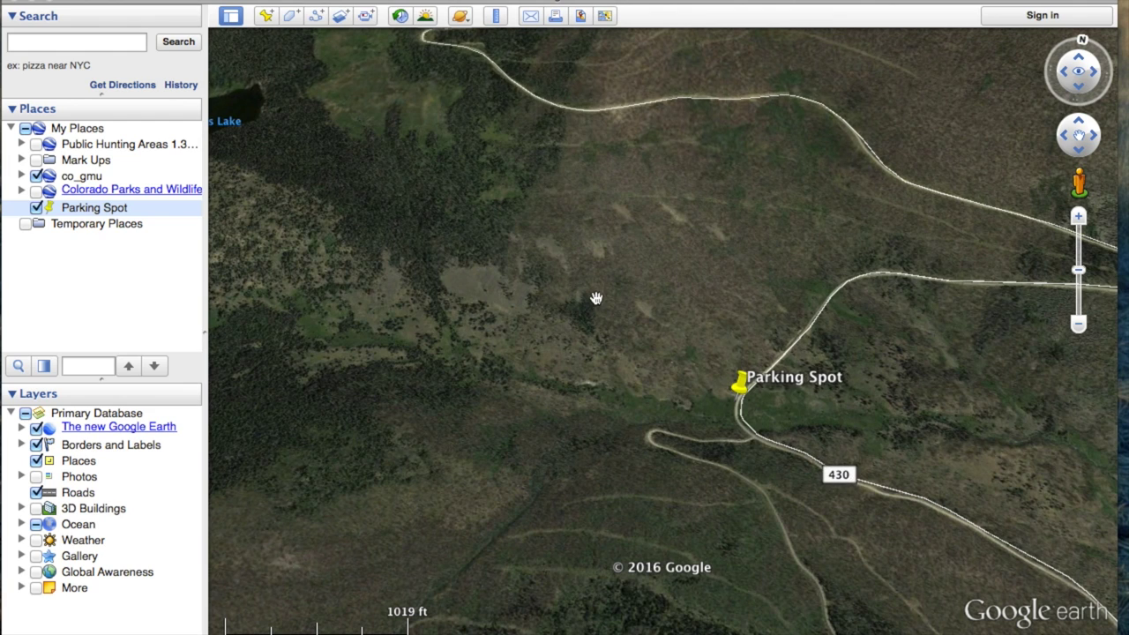
drag(335, 220, 641, 312)
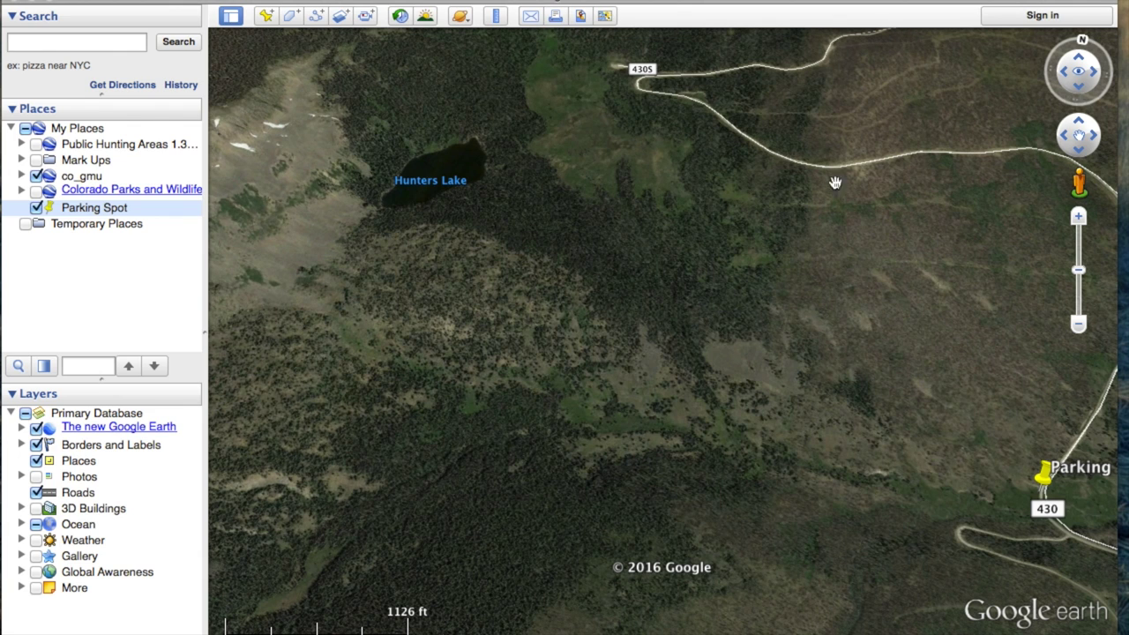
click(266, 17)
drag(665, 324, 530, 169)
click(471, 108)
drag(471, 109, 368, 114)
drag(534, 146, 539, 126)
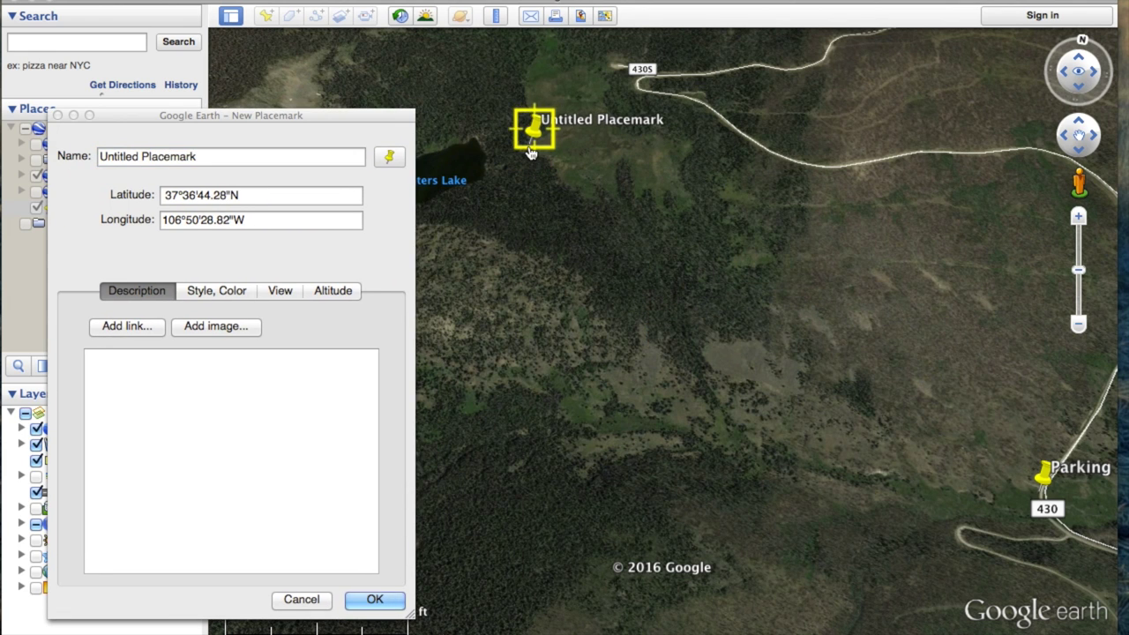
Name the placemark near Hunters Lake Hunting Spot and save it
triple_click(209, 158)
text(Hunting Spot)
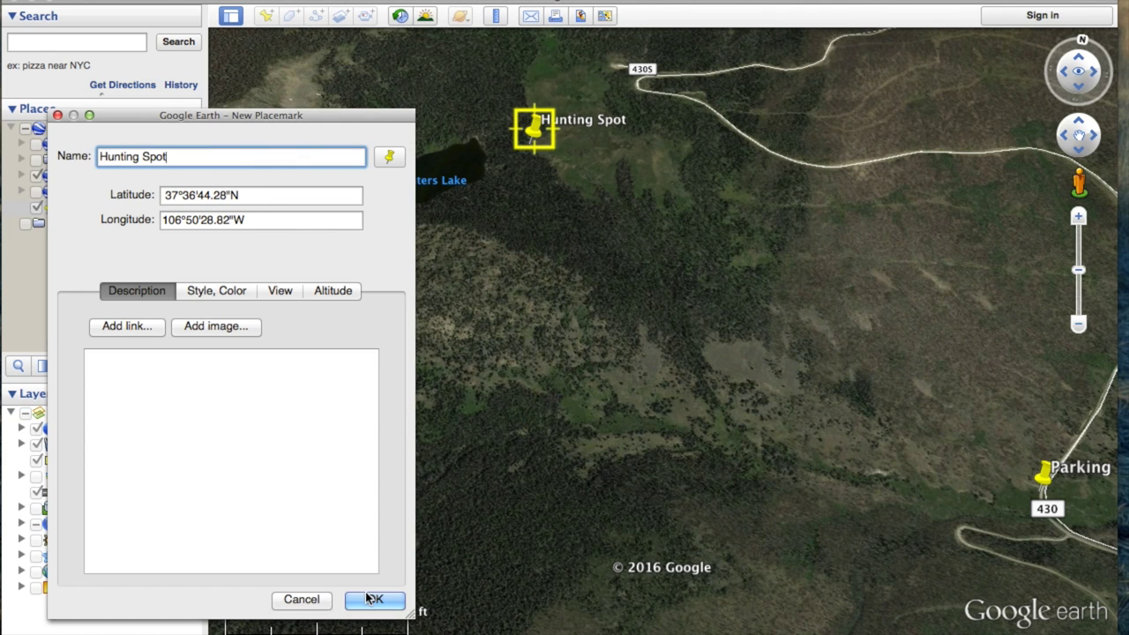
click(384, 599)
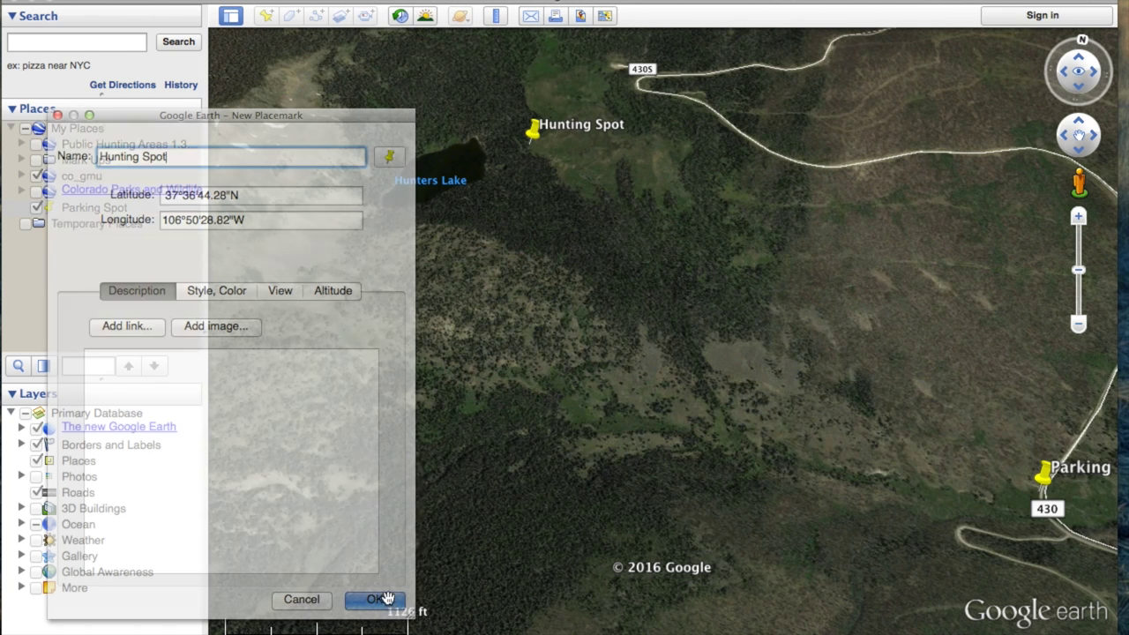
Draw a winding freehand path about 1.1 miles long from the Parking Spot placemark to the Hunting Spot placemark
drag(929, 374, 874, 400)
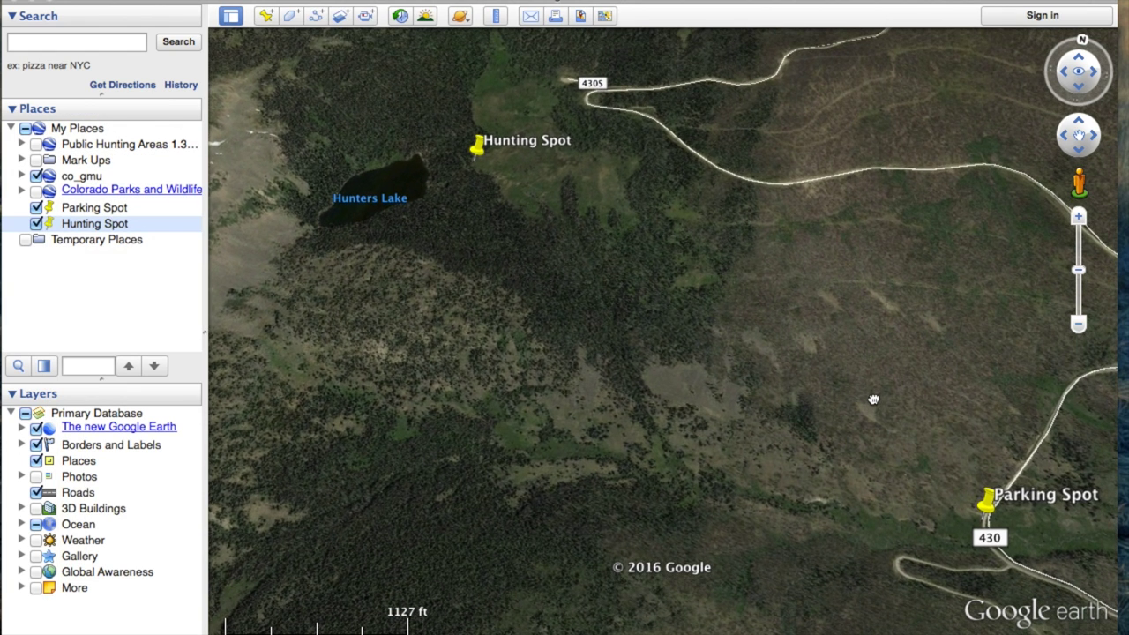
click(317, 17)
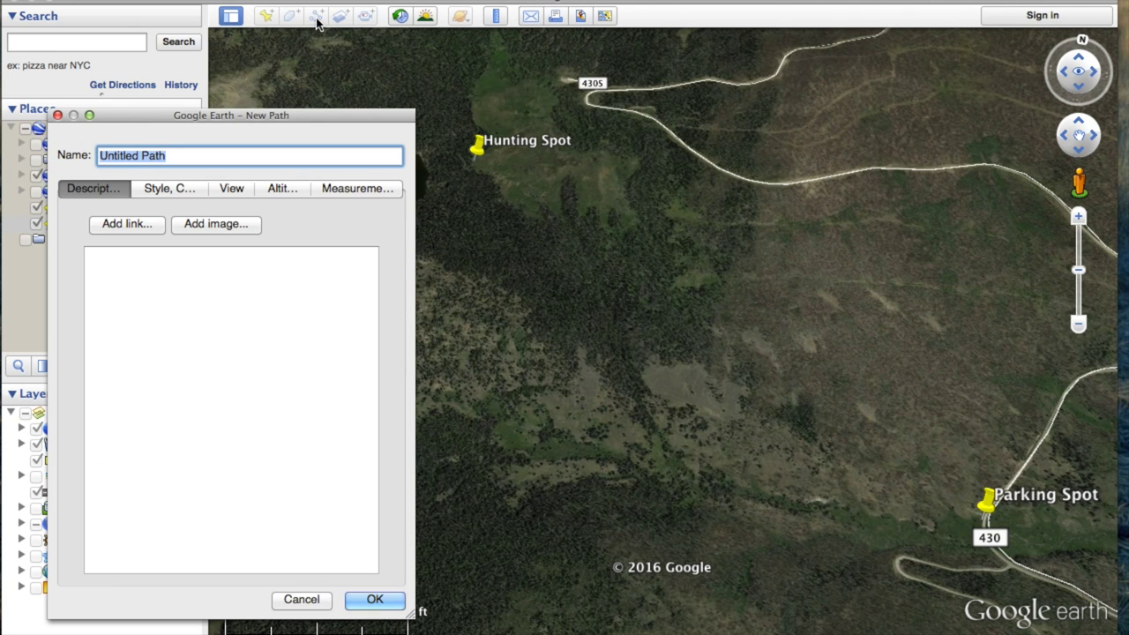
drag(284, 115, 237, 134)
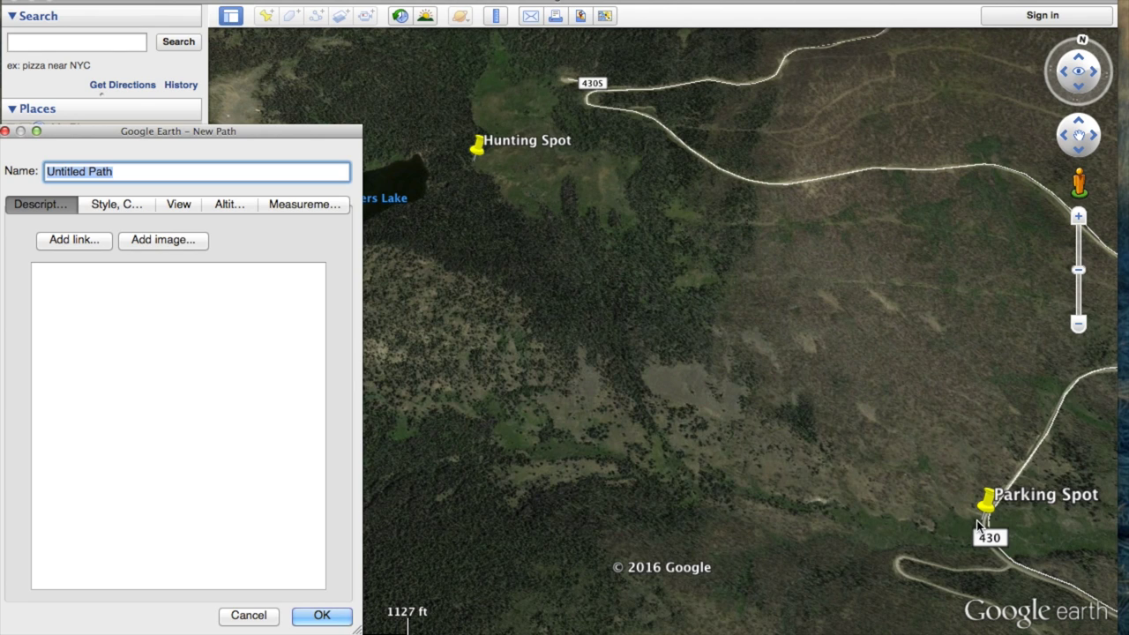
drag(976, 522, 918, 512)
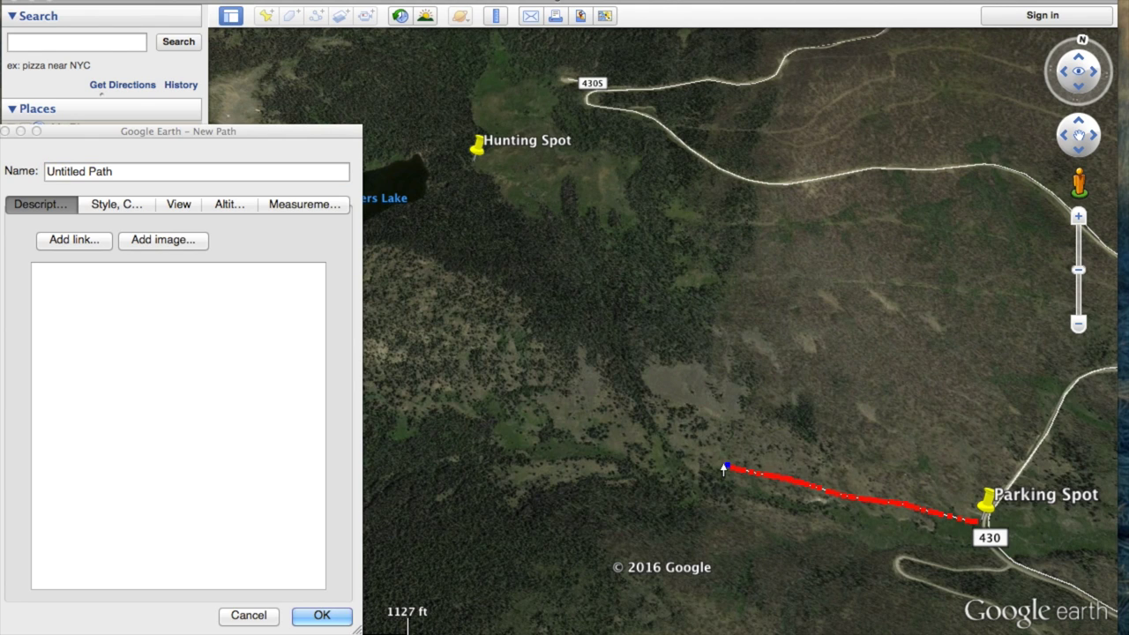
mouse_move(589, 319)
mouse_down()
mouse_move(538, 287)
mouse_move(487, 188)
mouse_up()
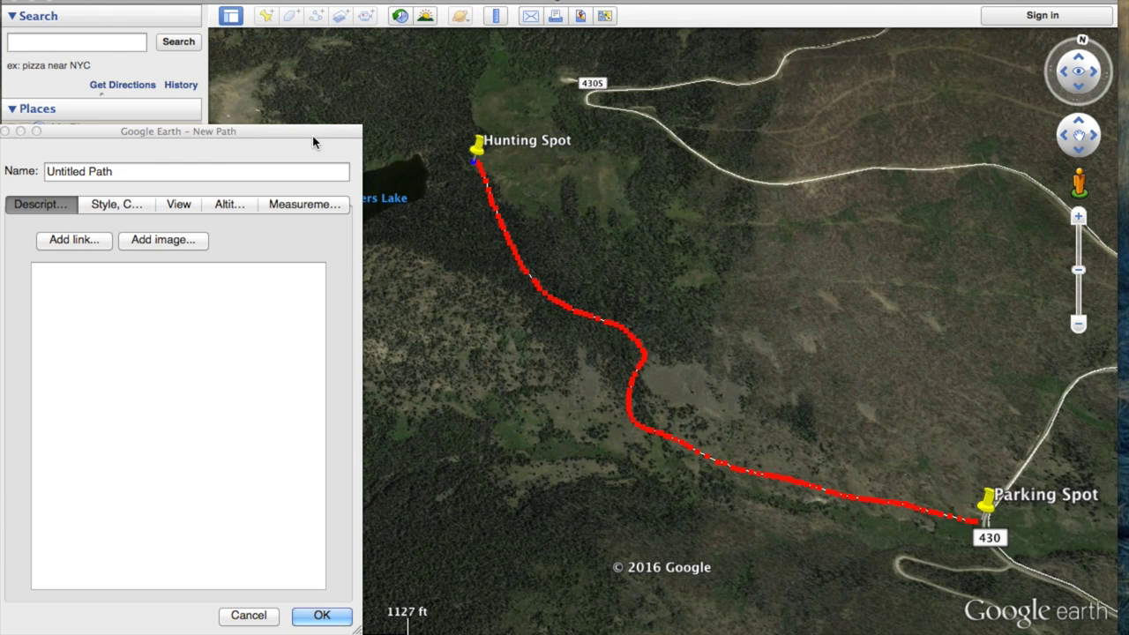
Name the drawn route Path and check its length in miles
triple_click(182, 170)
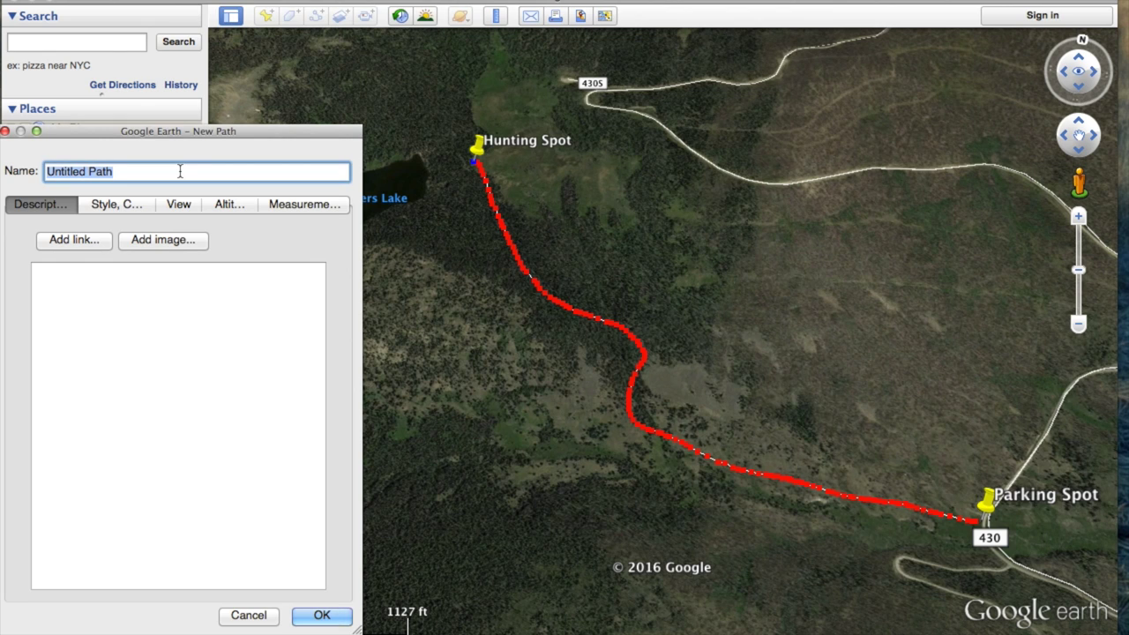
text(P)
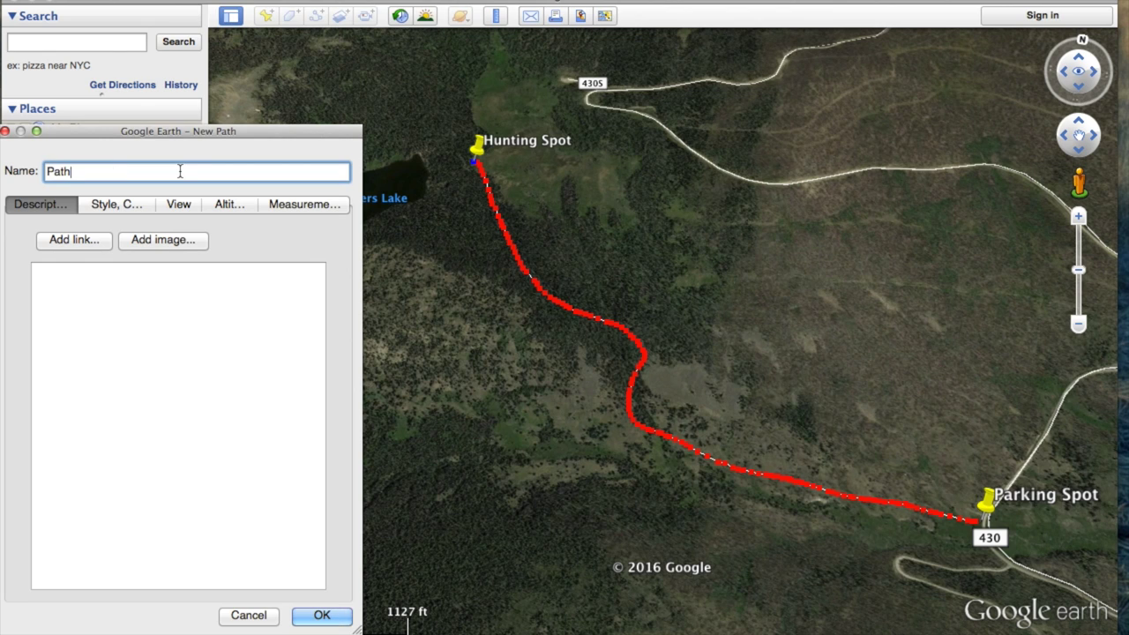
click(301, 205)
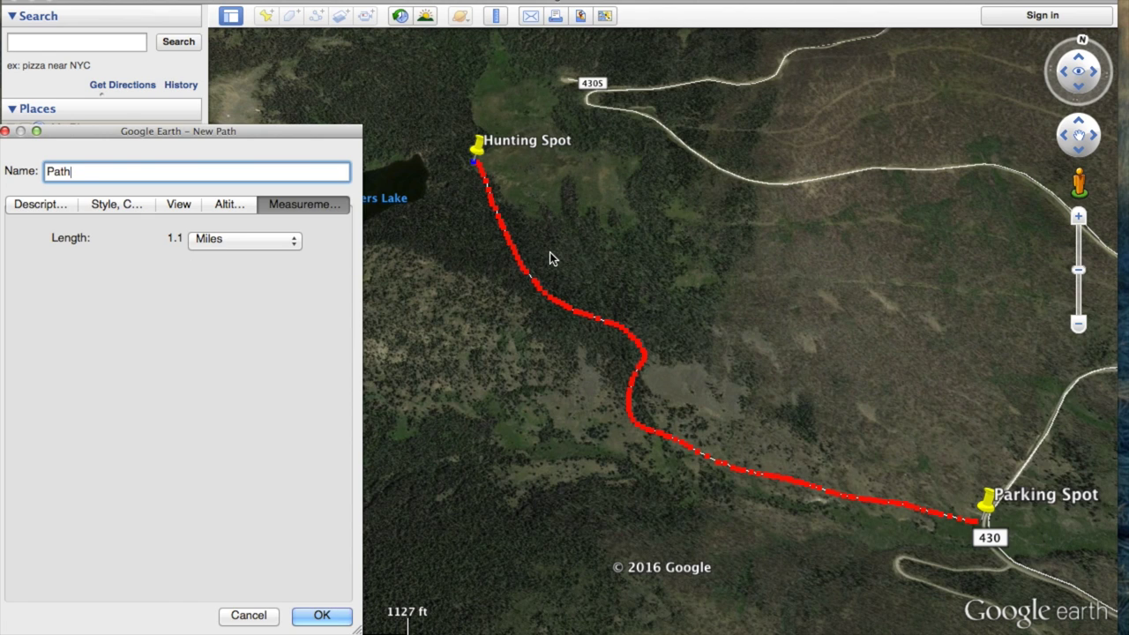
drag(304, 131, 350, 115)
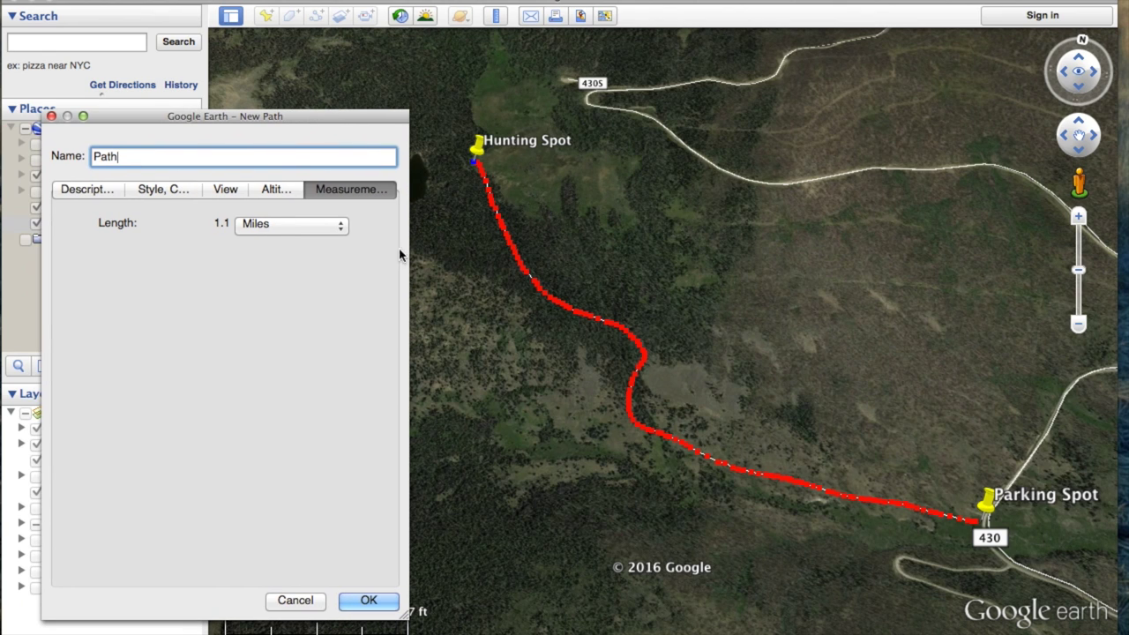